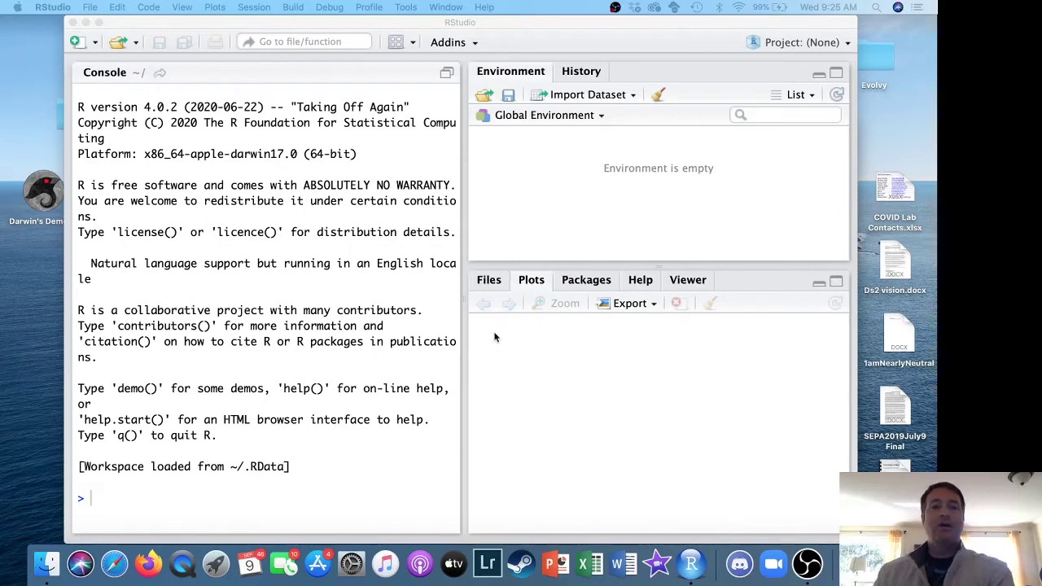
Launch Darwin's Demons from the desktop and open its recorded data folder through the game options.
left_click(512, 23)
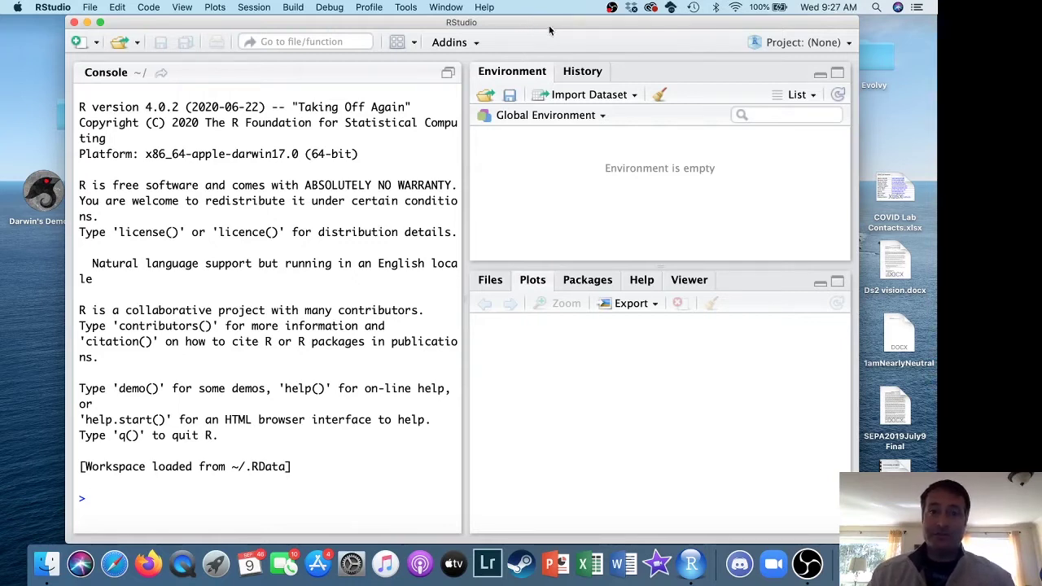
left_click(45, 196)
double_click(45, 195)
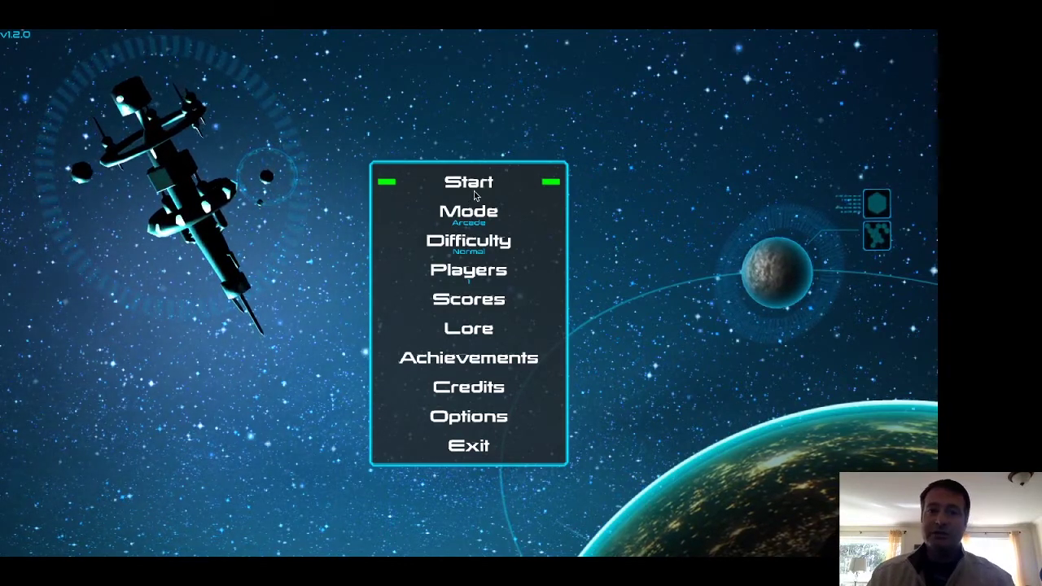
left_click(489, 417)
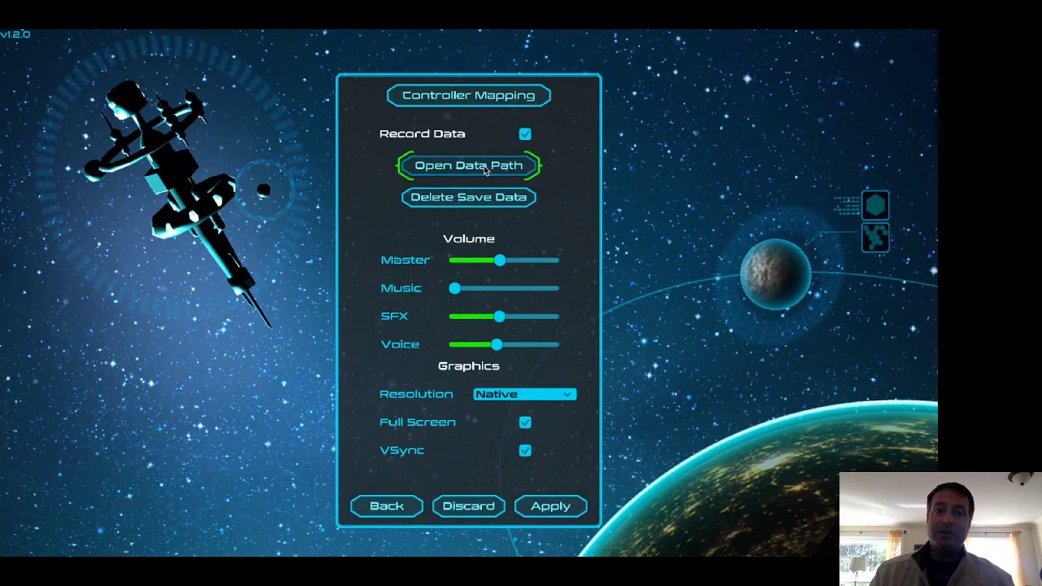
left_click(485, 165)
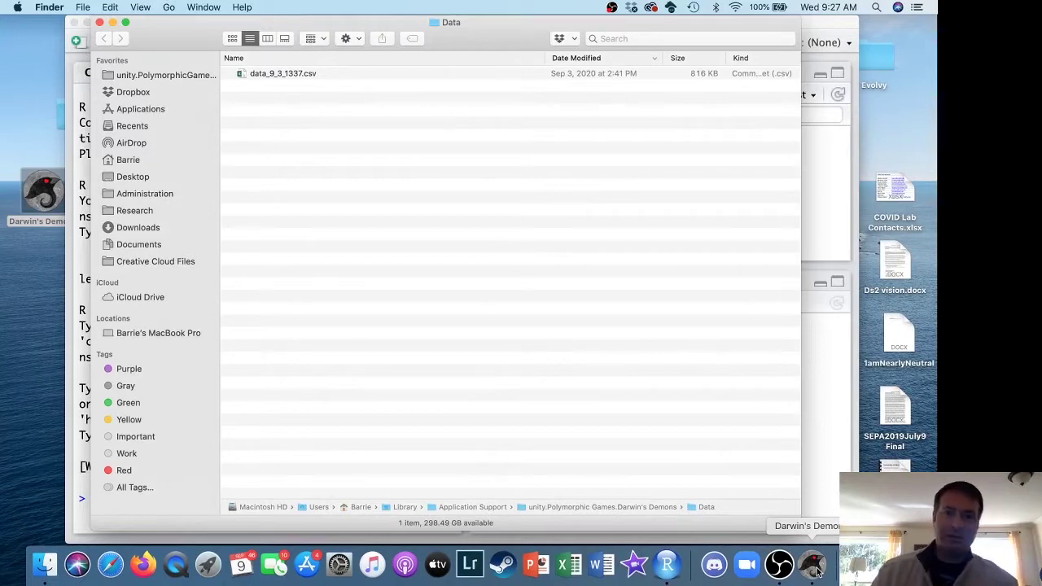
Quit Darwin's Demons and shift the Data folder window slightly.
right_click(818, 572)
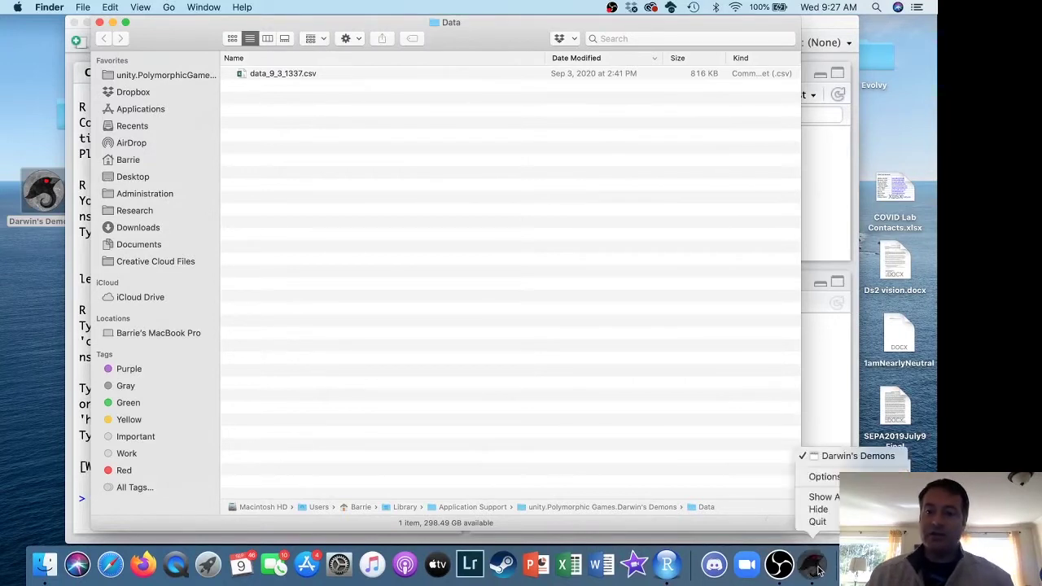
left_click(827, 524)
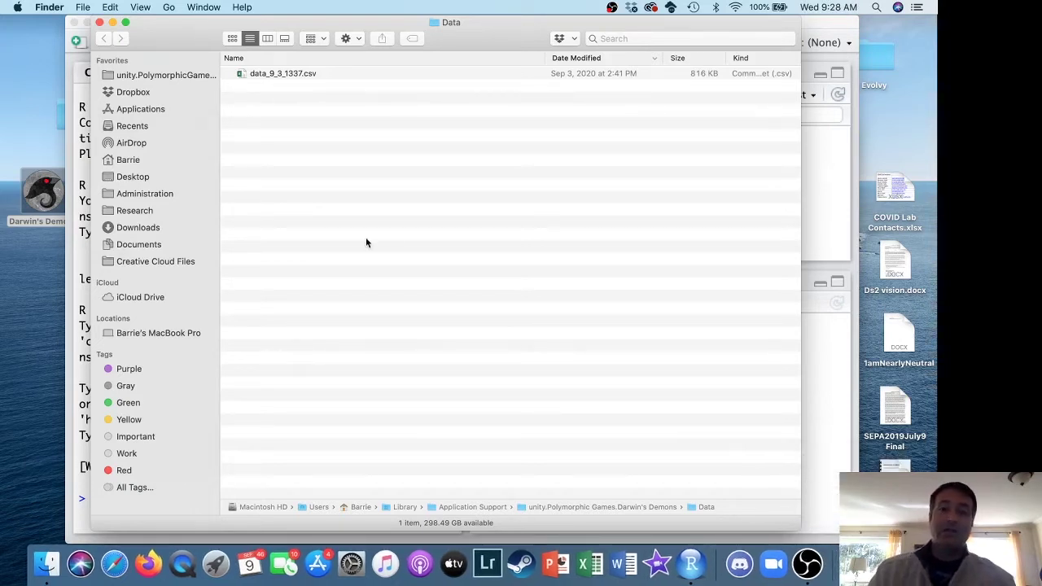
mouse_move(475, 28)
left_mouse_down()
mouse_move(475, 115)
mouse_move(484, 29)
left_mouse_up()
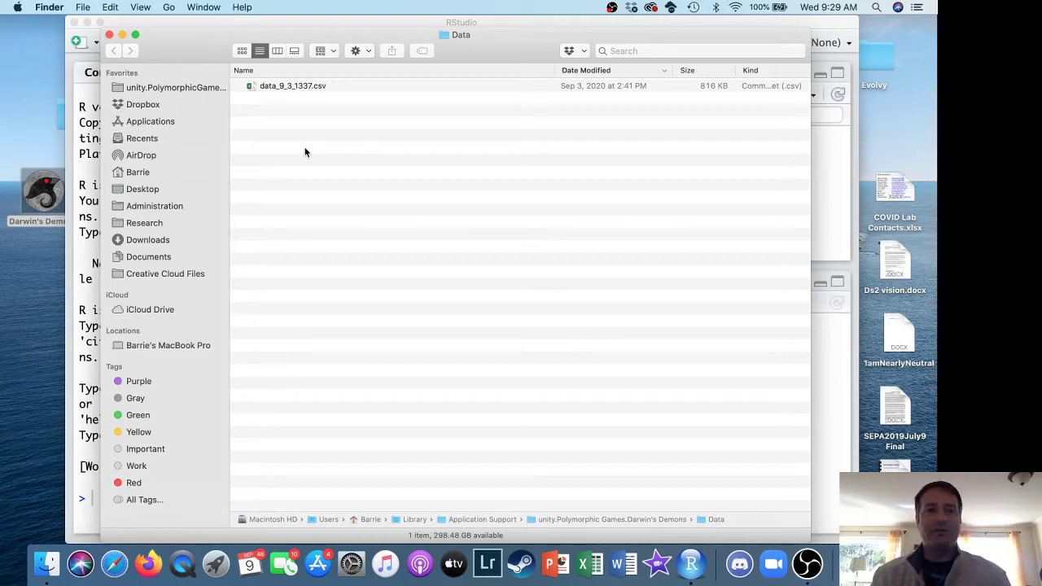
Copy the file data_9_3_1337.csv from the game's Data folder.
left_click(300, 85)
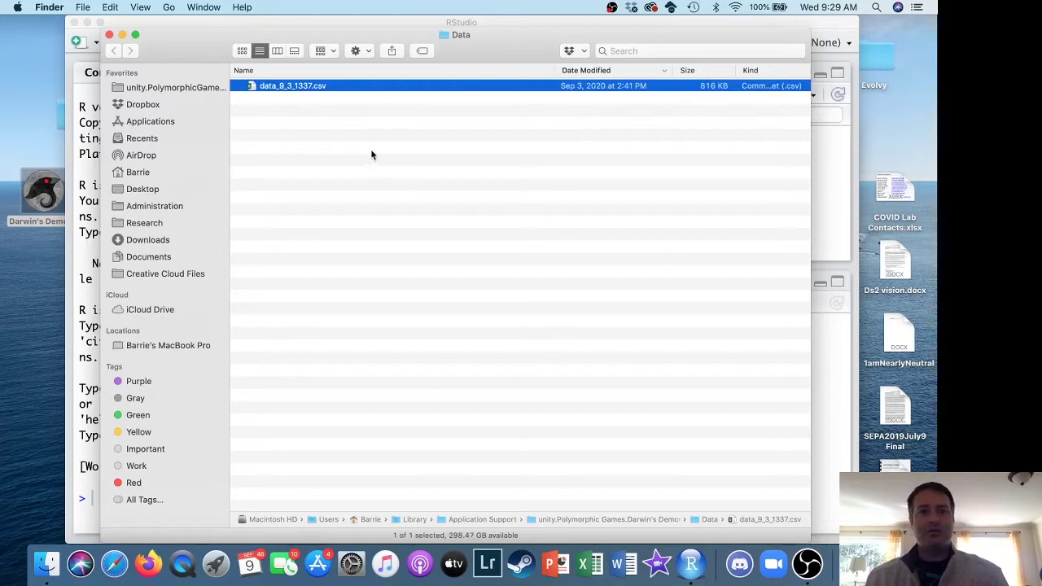
left_click(331, 163)
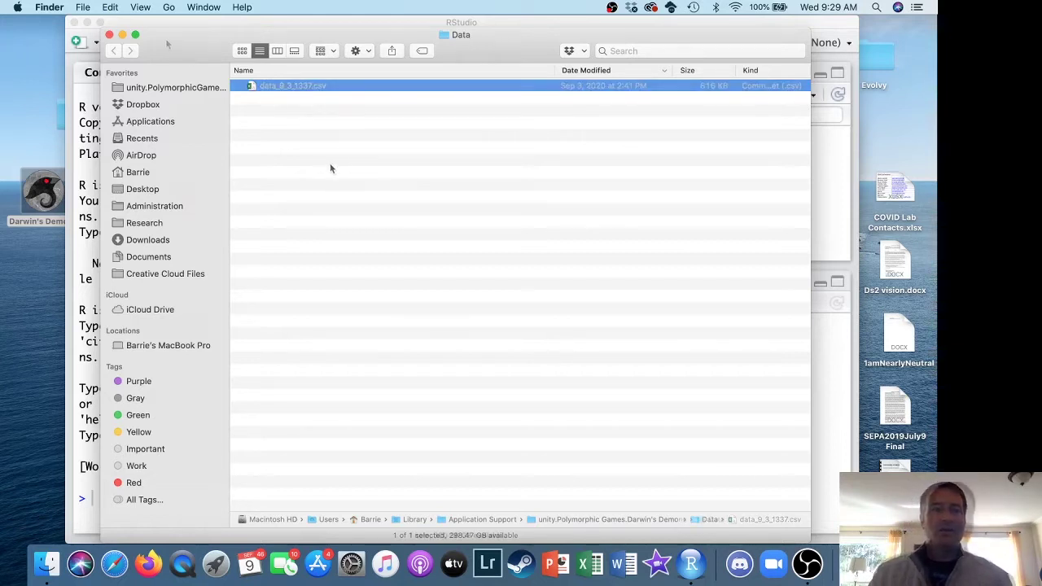
left_click(279, 89)
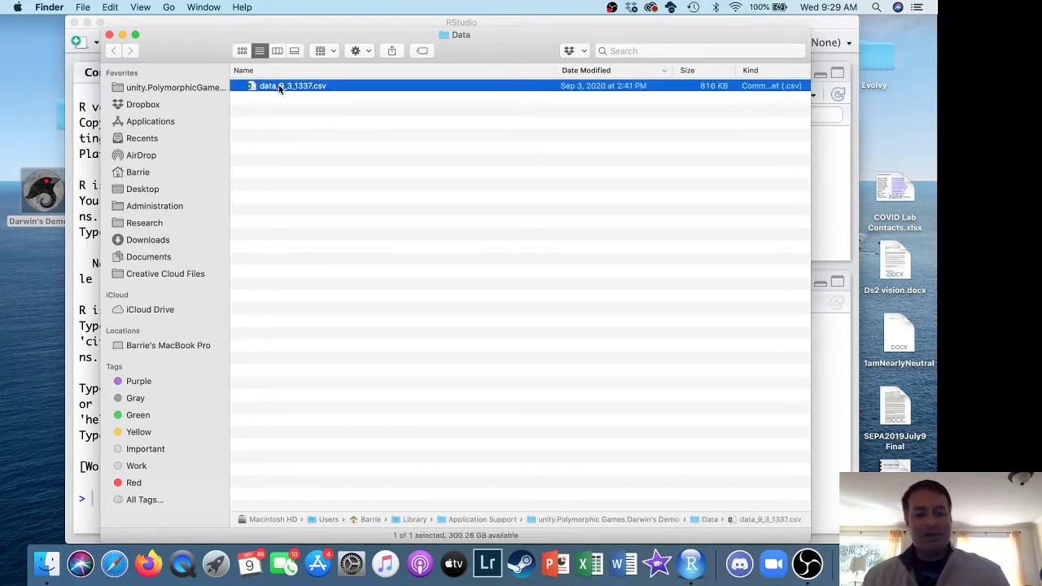
Create a new folder named Bio315Online on the Desktop.
left_click(151, 192)
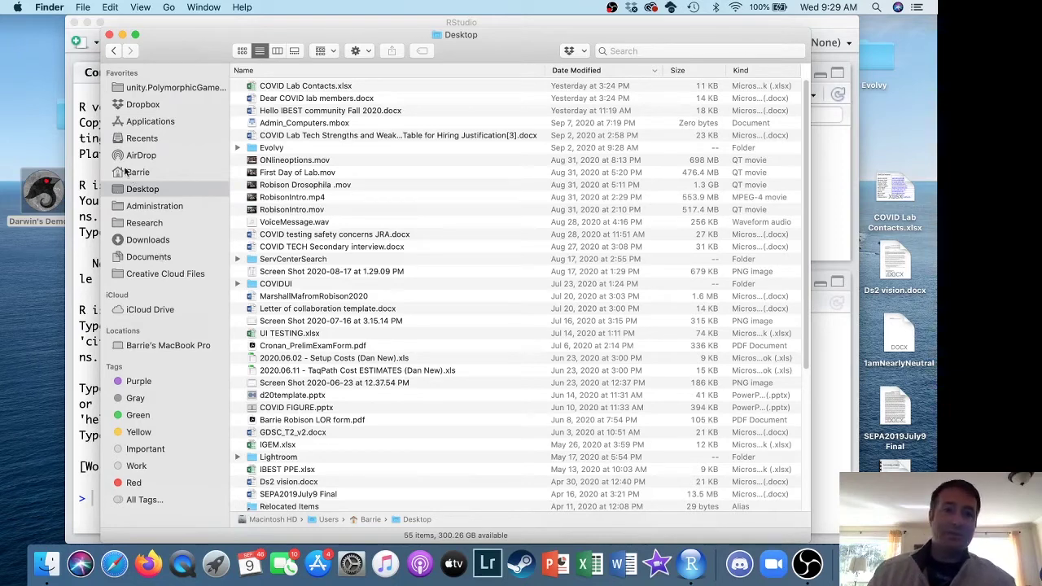
left_click(83, 6)
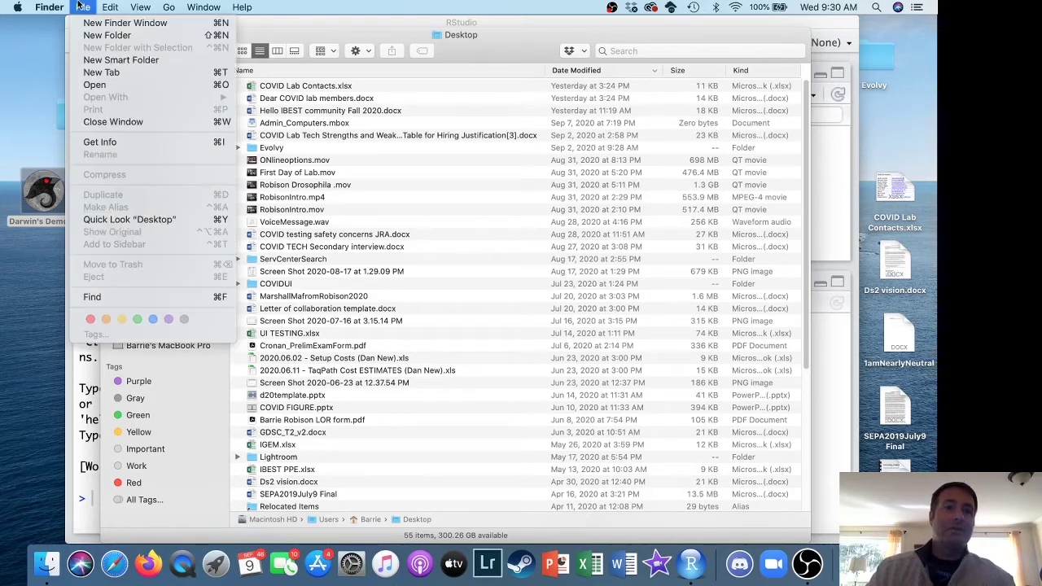
left_click(96, 35)
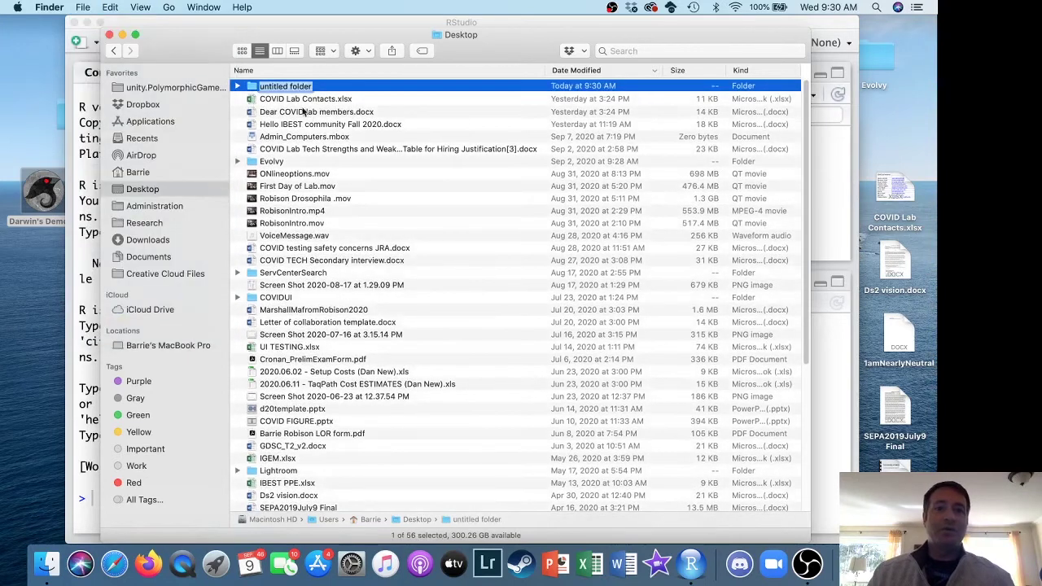
type("Bio")
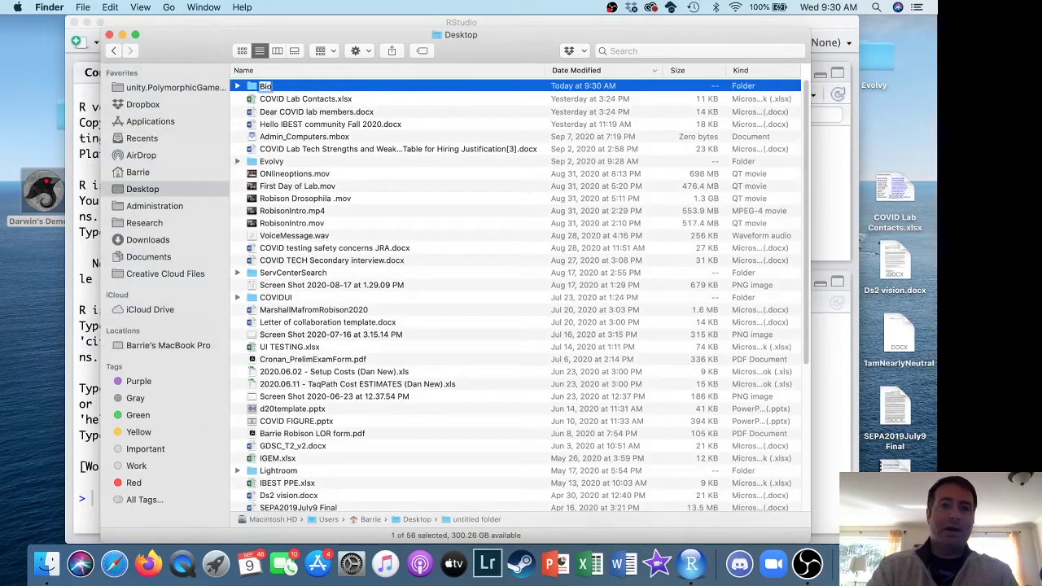
type("315")
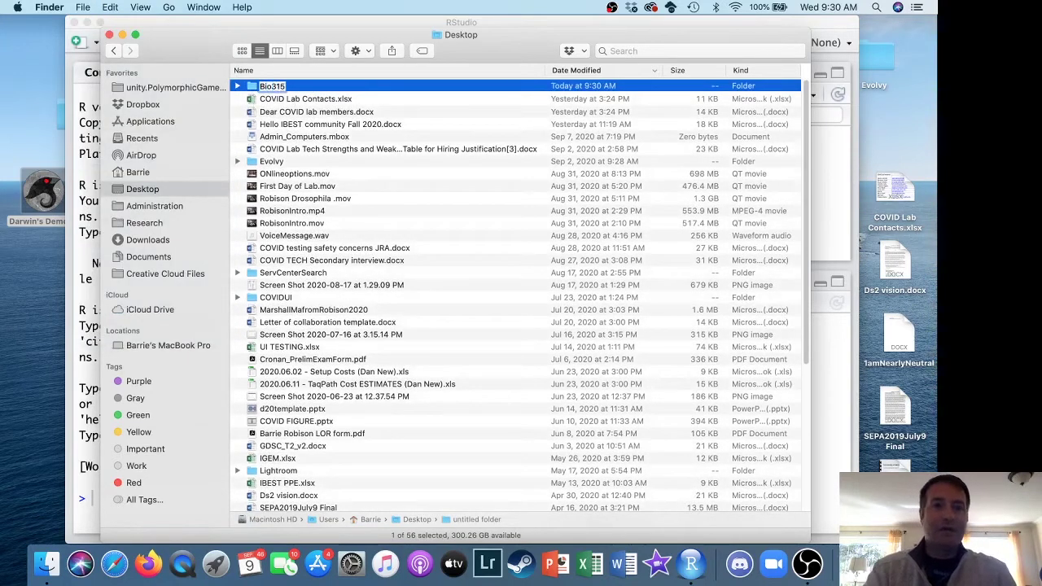
type("Online")
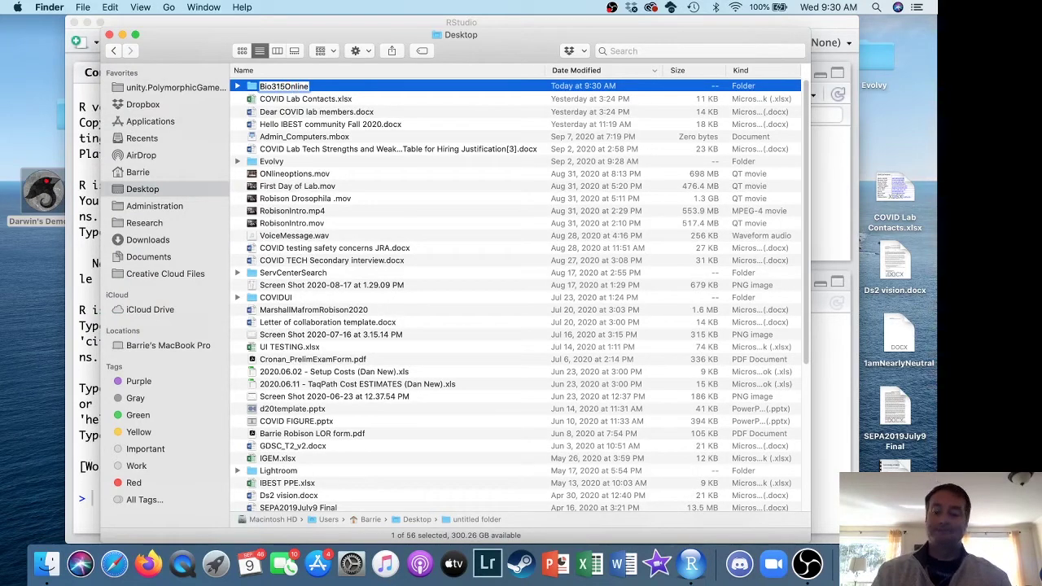
left_click(437, 188)
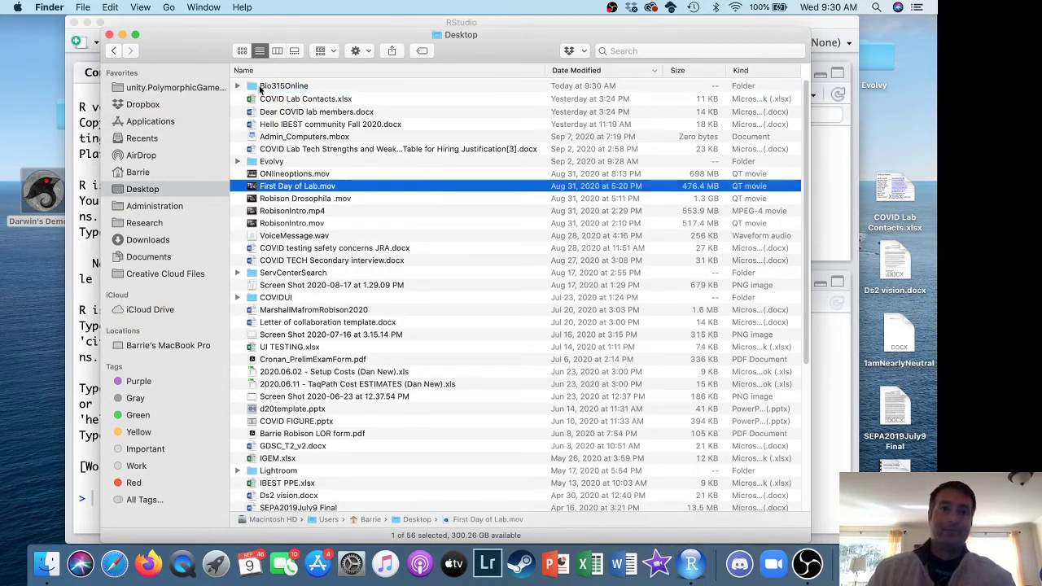
Paste the copied CSV data file into the Bio315Online folder.
double_click(269, 87)
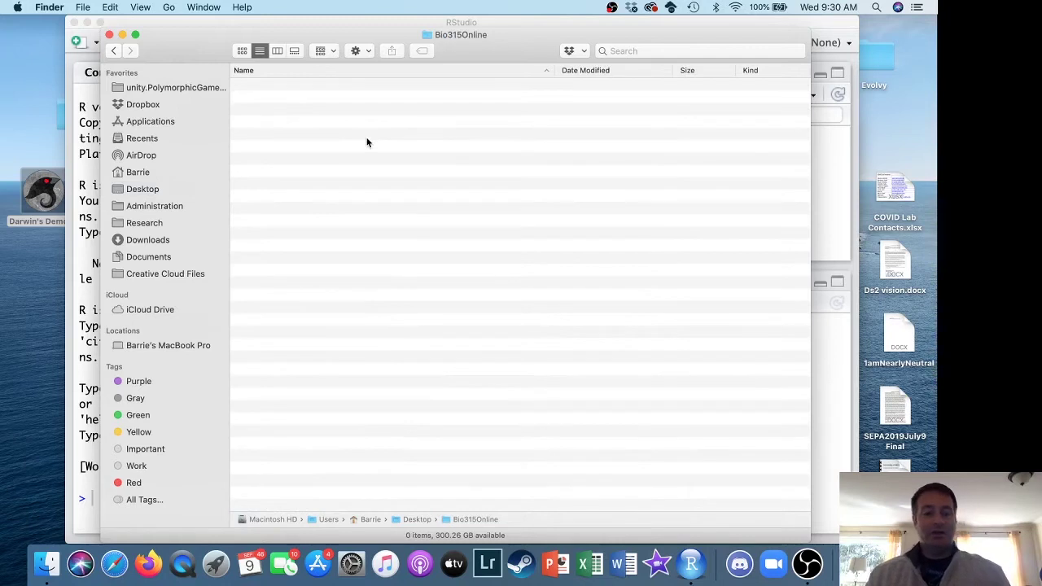
key("super+v")
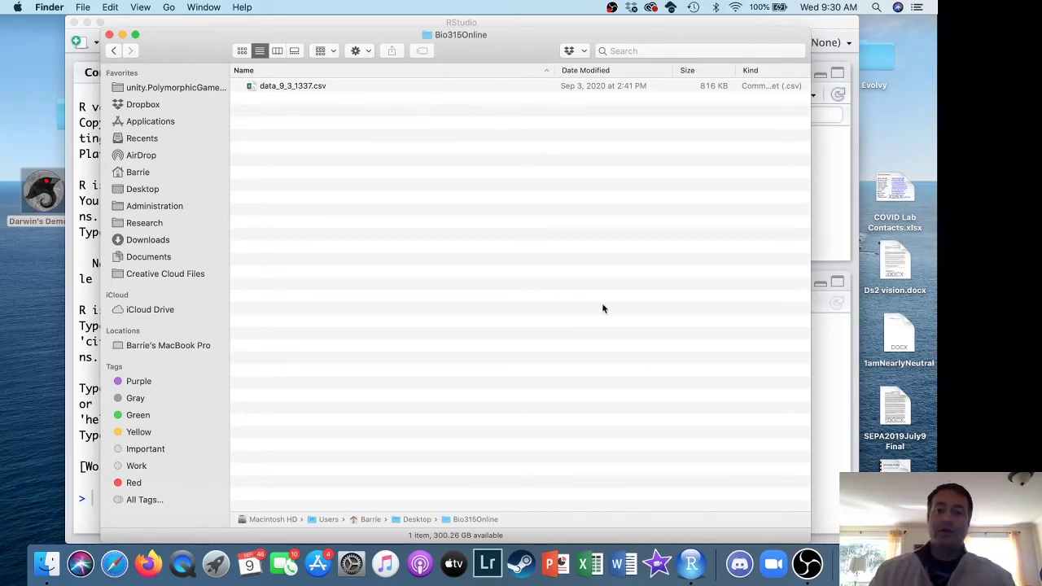
Switch to RStudio and create a new blank R script.
left_click(690, 564)
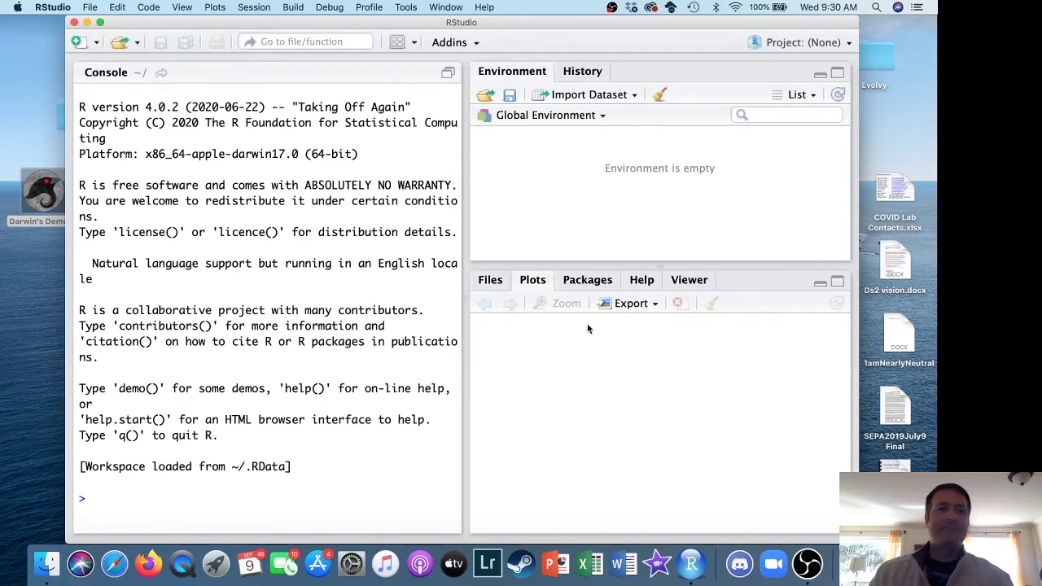
left_click(90, 6)
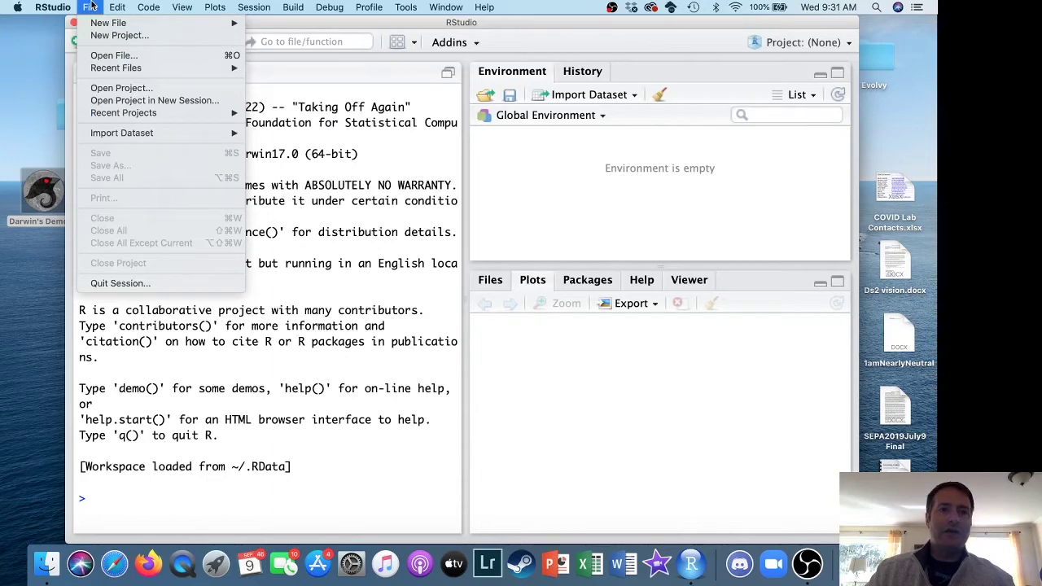
mouse_move(96, 23)
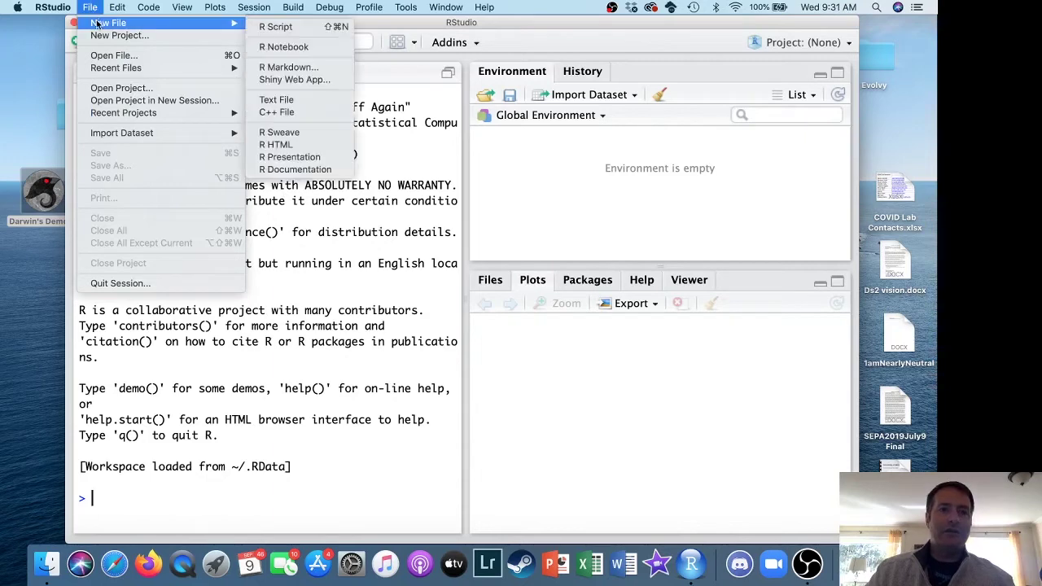
left_click(277, 27)
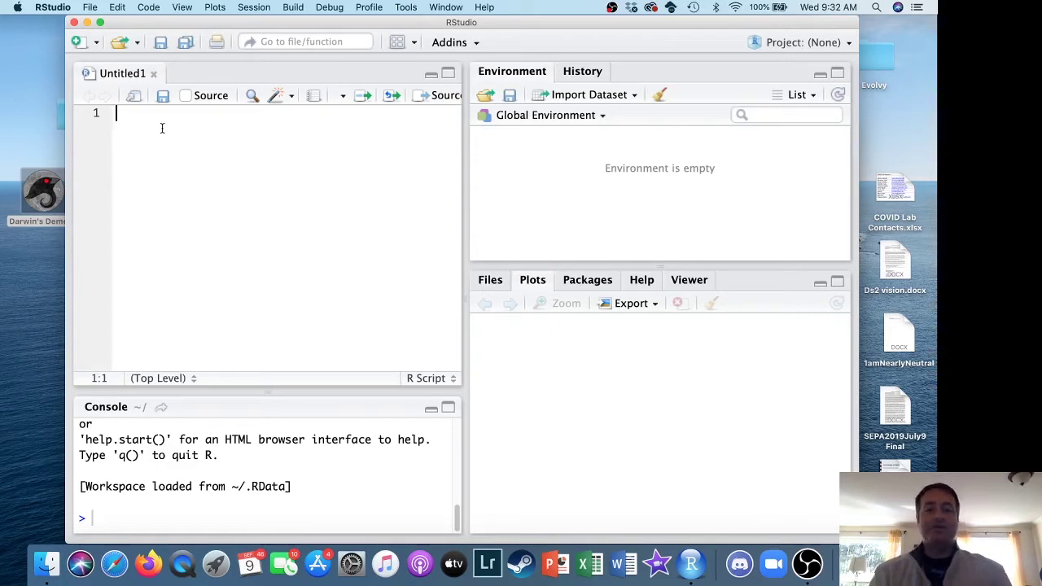
Write a setwd("") call with empty quotes on line 1 of the new script.
left_click(90, 7)
key("Escape")
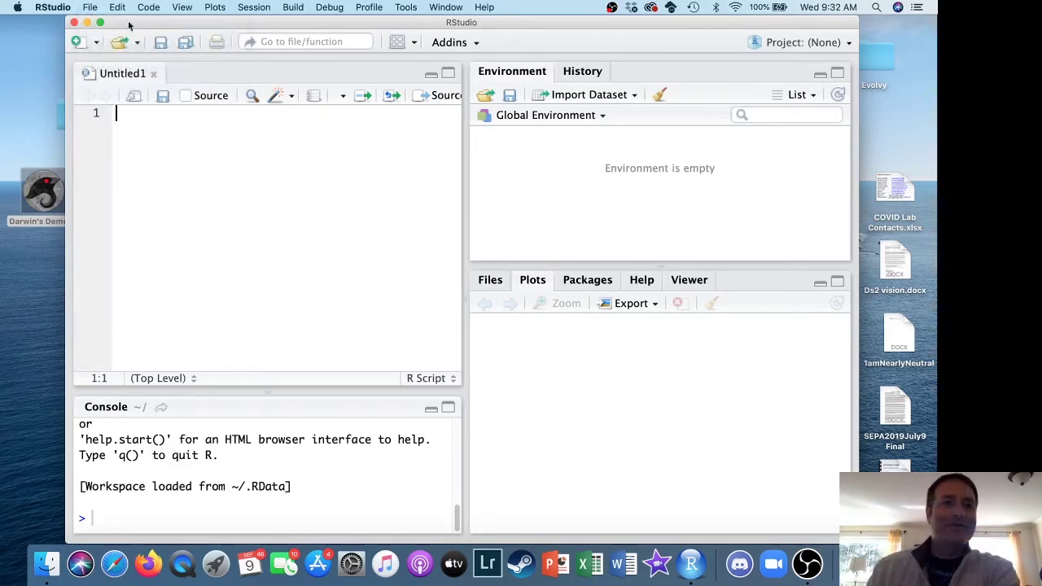
type("s")
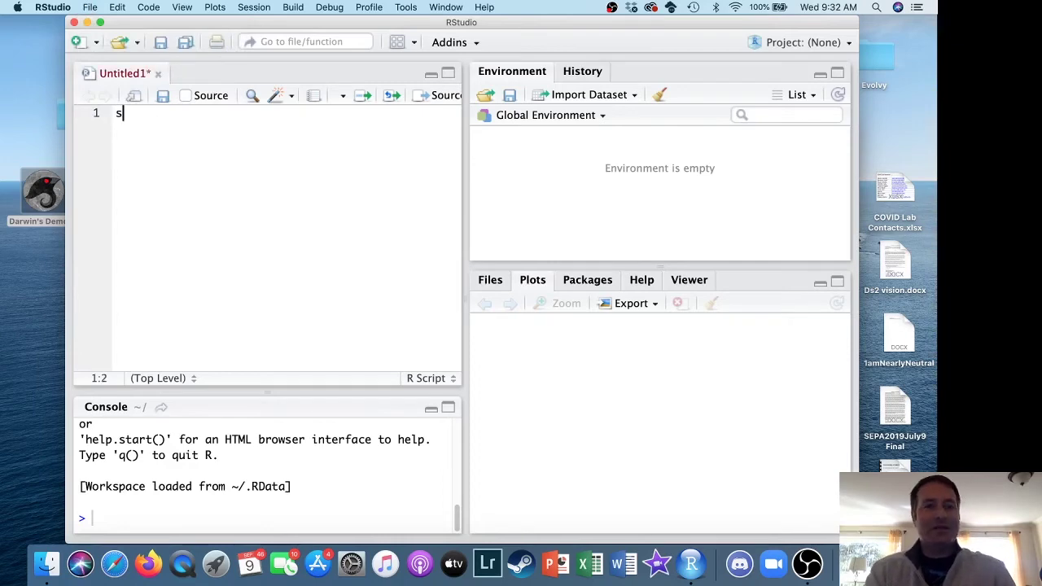
type("etw")
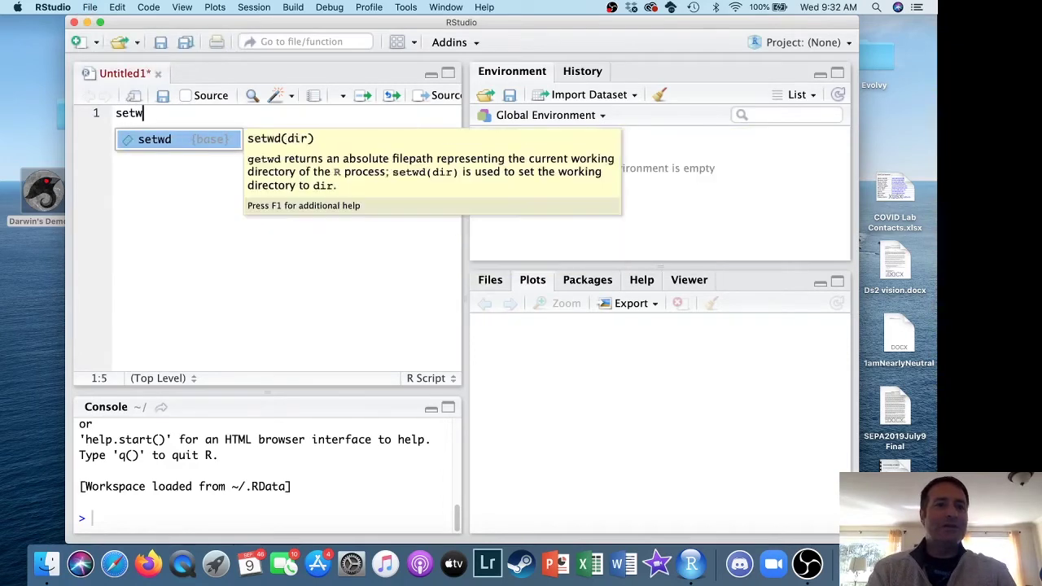
type("d(")
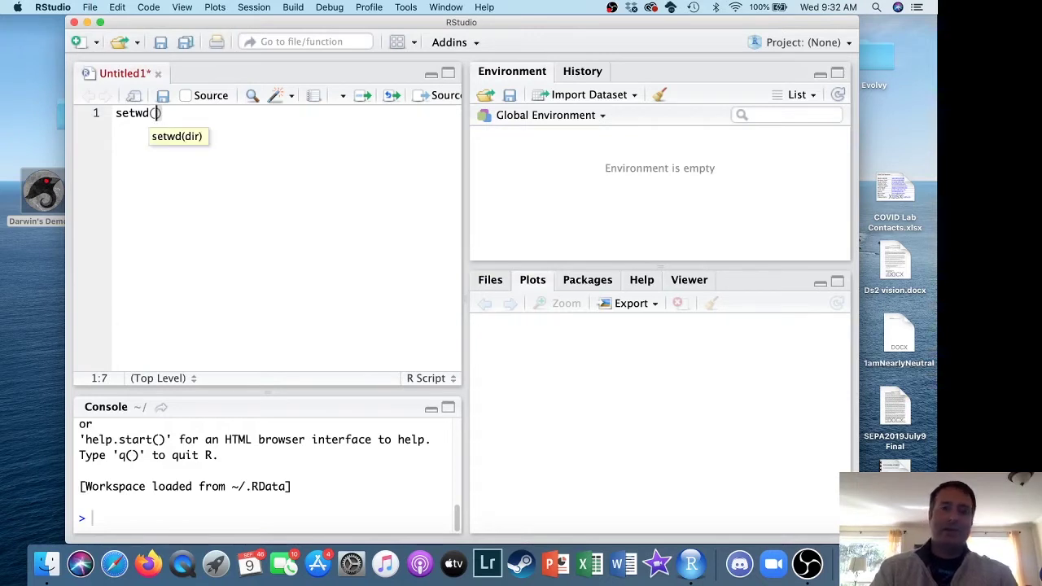
type("\"")
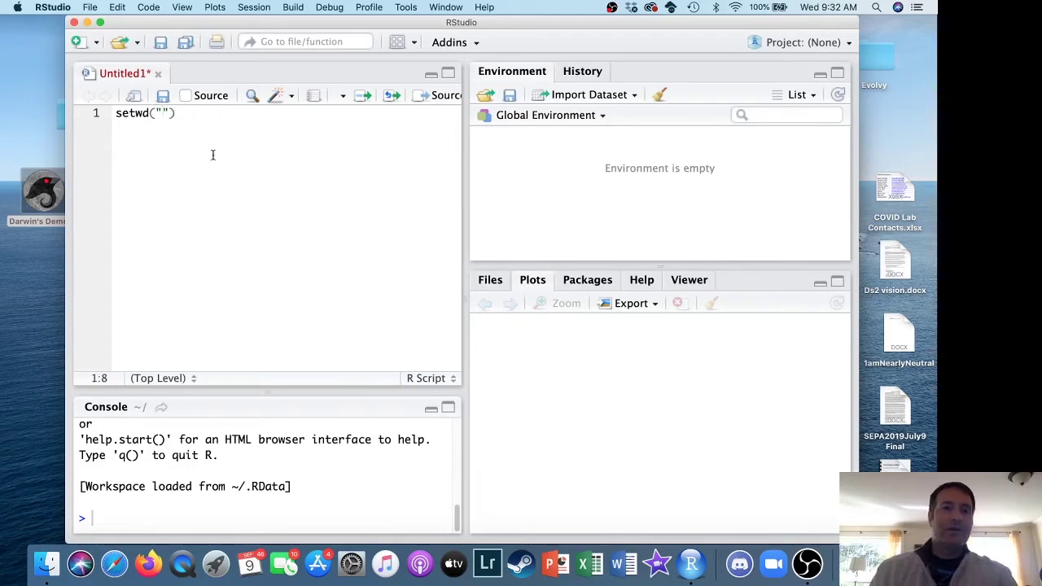
Switch to Finder and copy the Bio315Online folder's pathname.
left_click(52, 572)
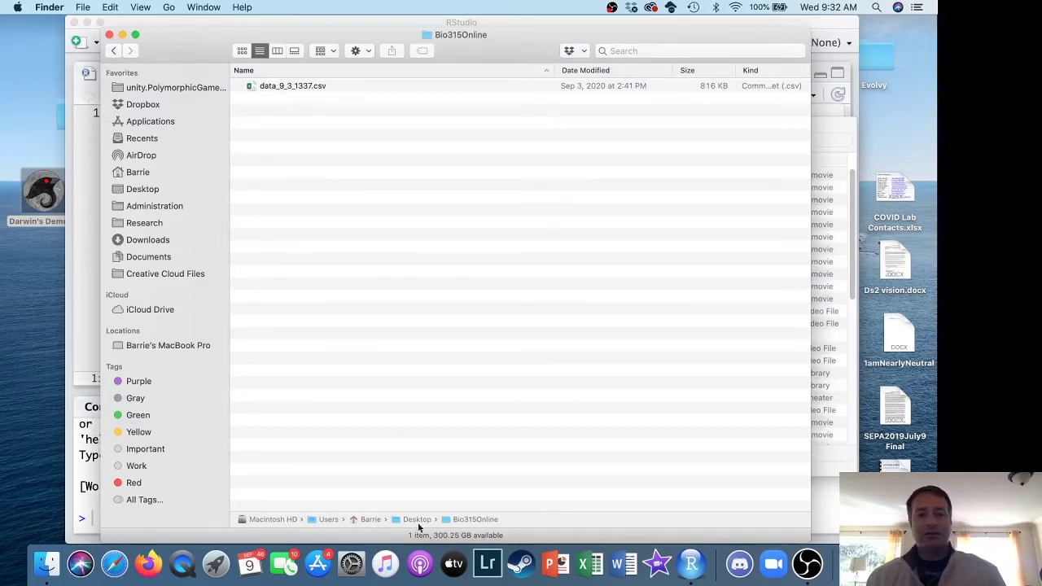
right_click(274, 521)
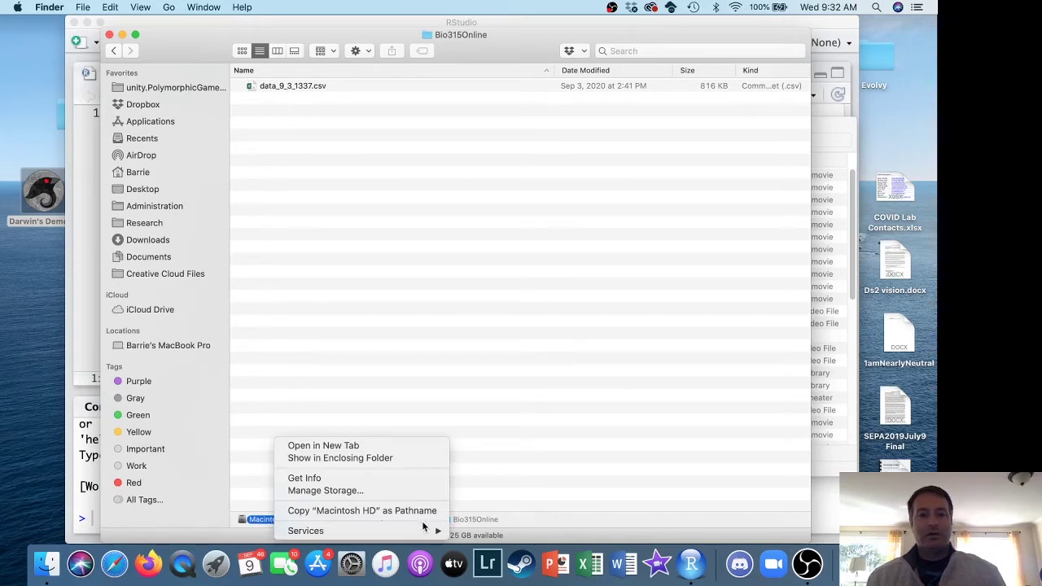
left_click(486, 522)
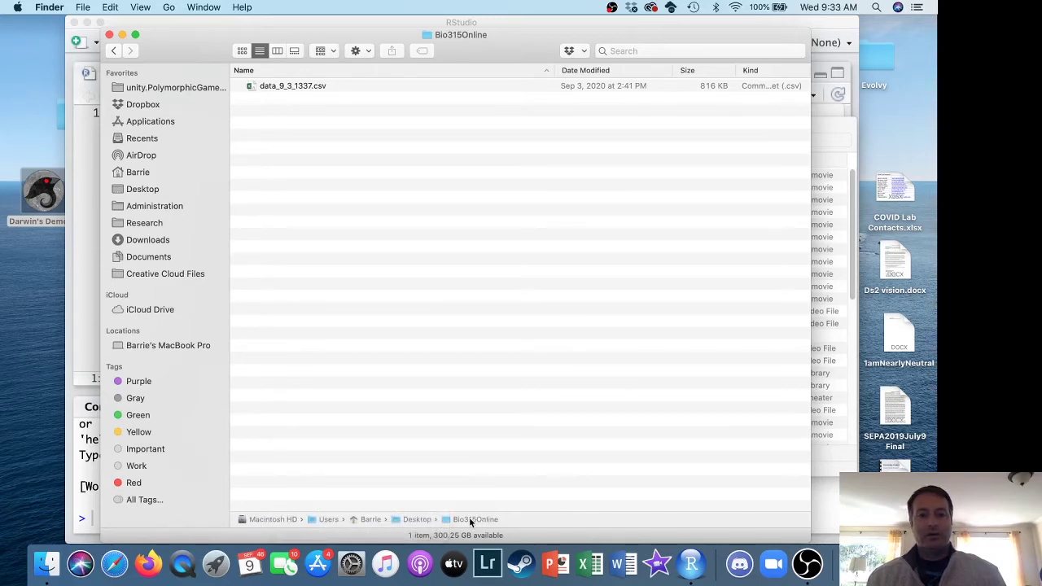
right_click(470, 522)
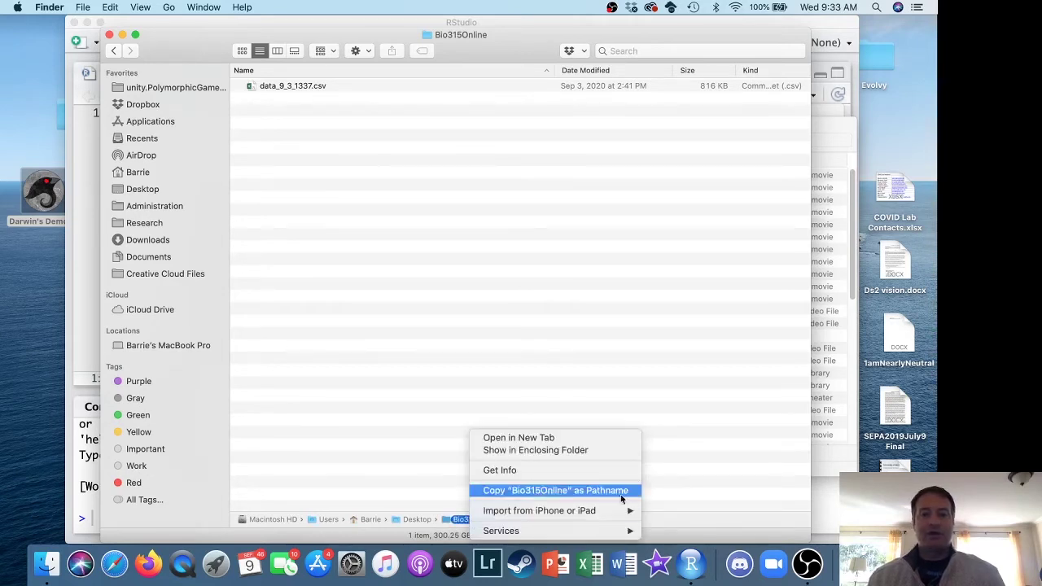
left_click(539, 491)
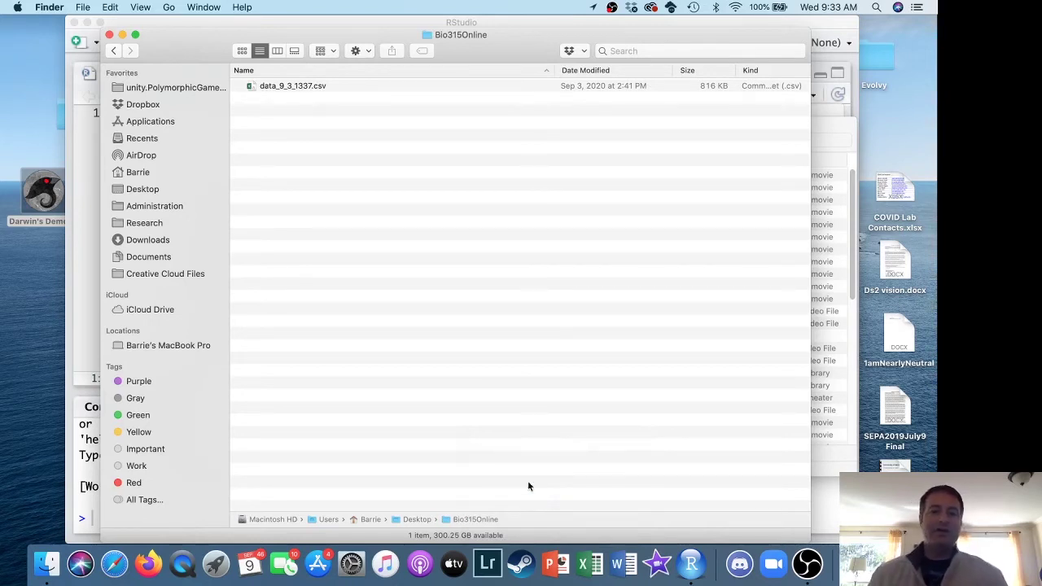
Return to the RStudio script and paste the Bio315Online path between the quotes of setwd().
left_click(88, 153)
left_click(163, 114)
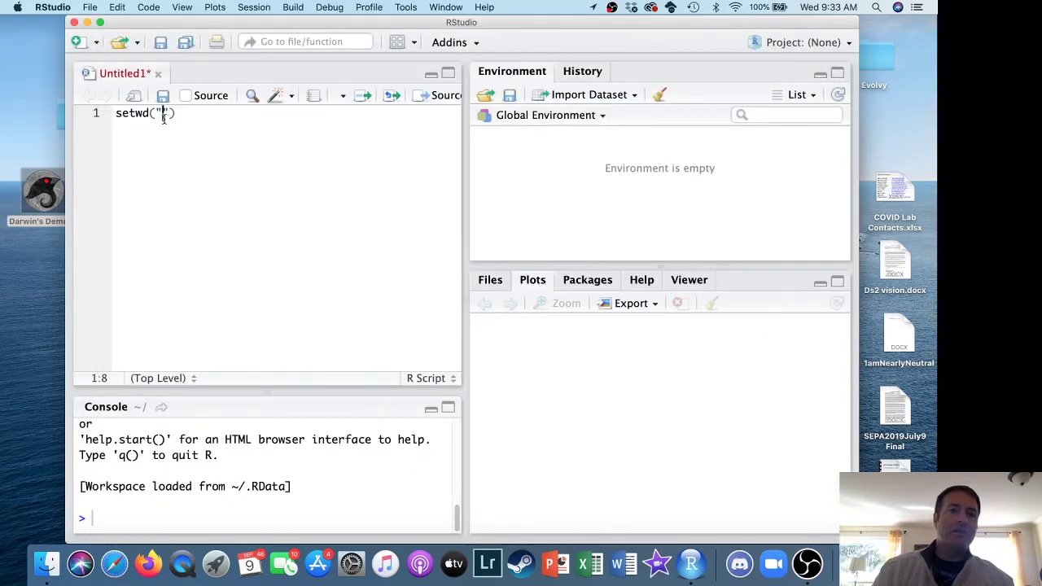
key("super+v")
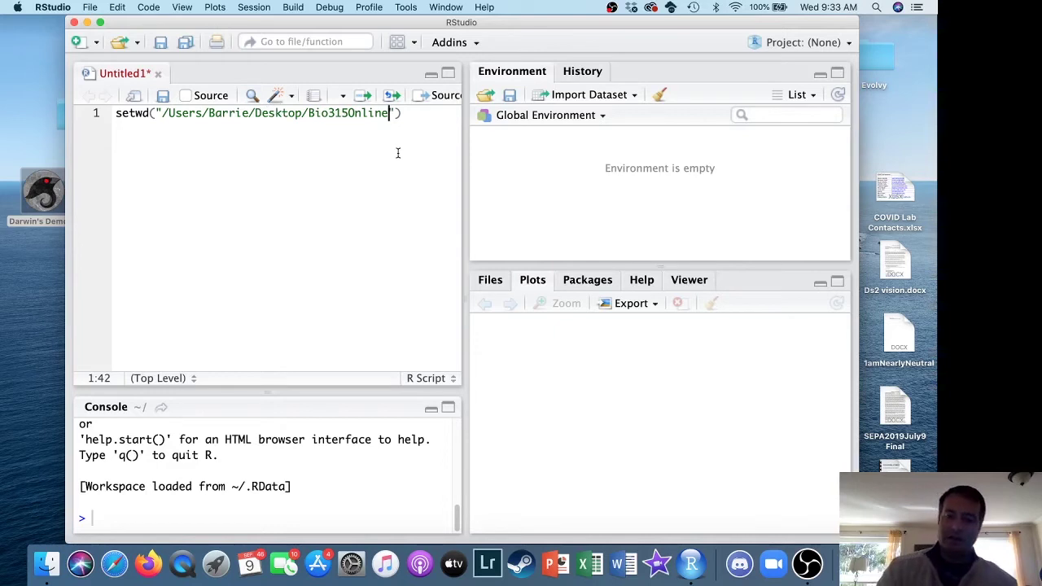
Add a trailing slash to the Bio315Online path in setwd(), run that line, and add a blank line below it.
type("/")
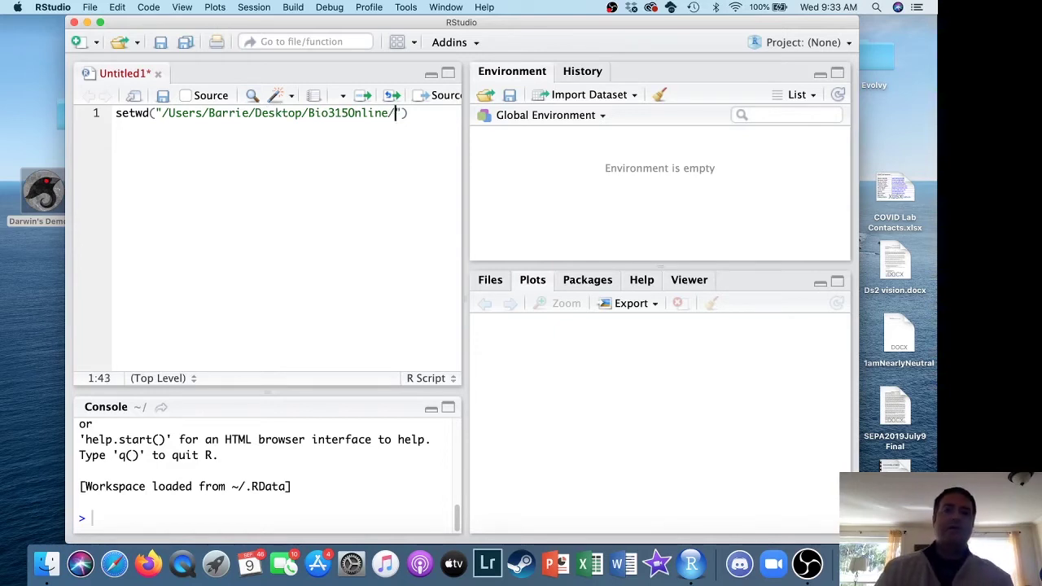
left_click(412, 113)
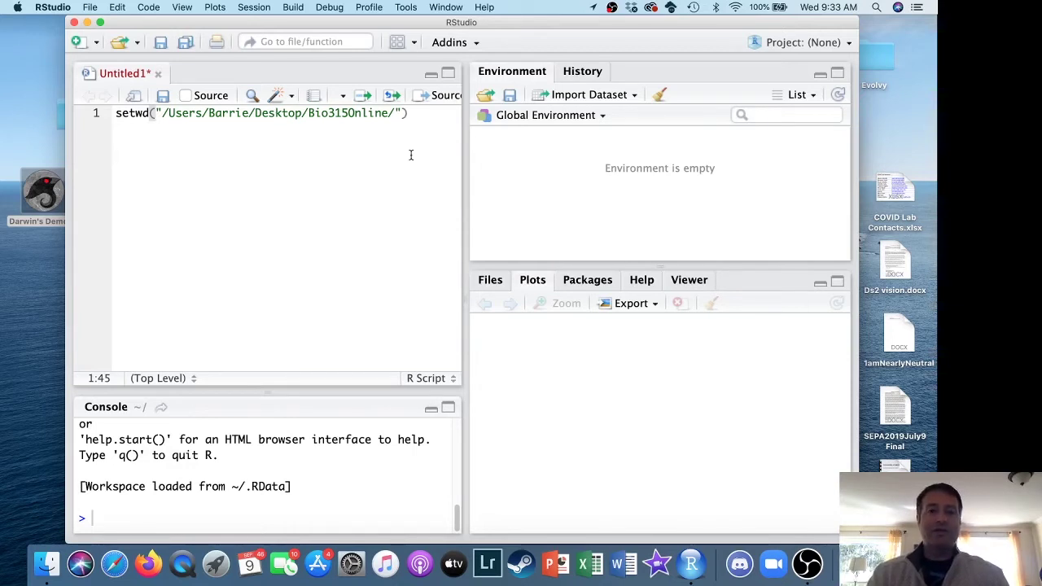
key("super+Return")
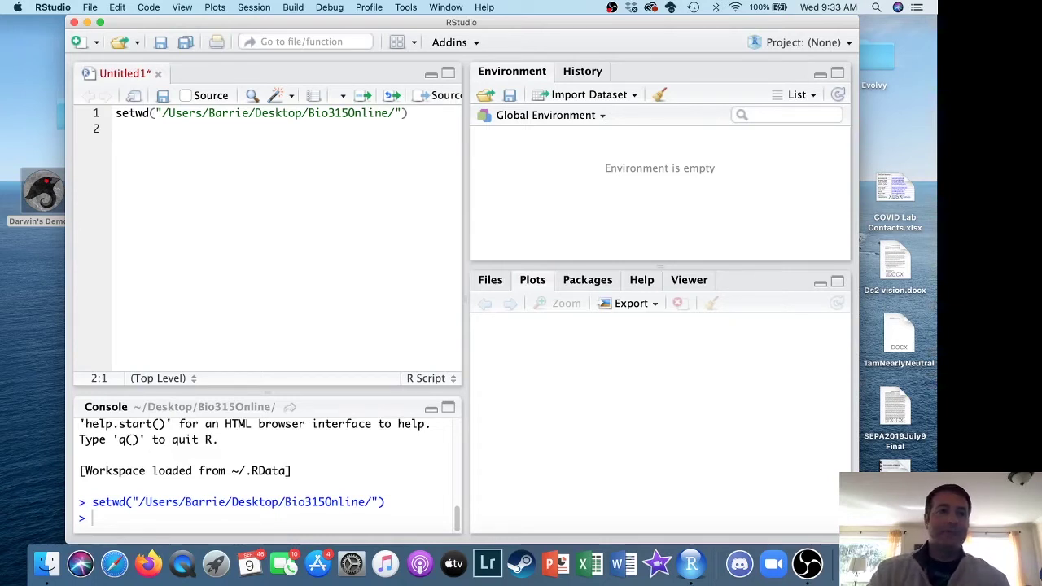
key("Return")
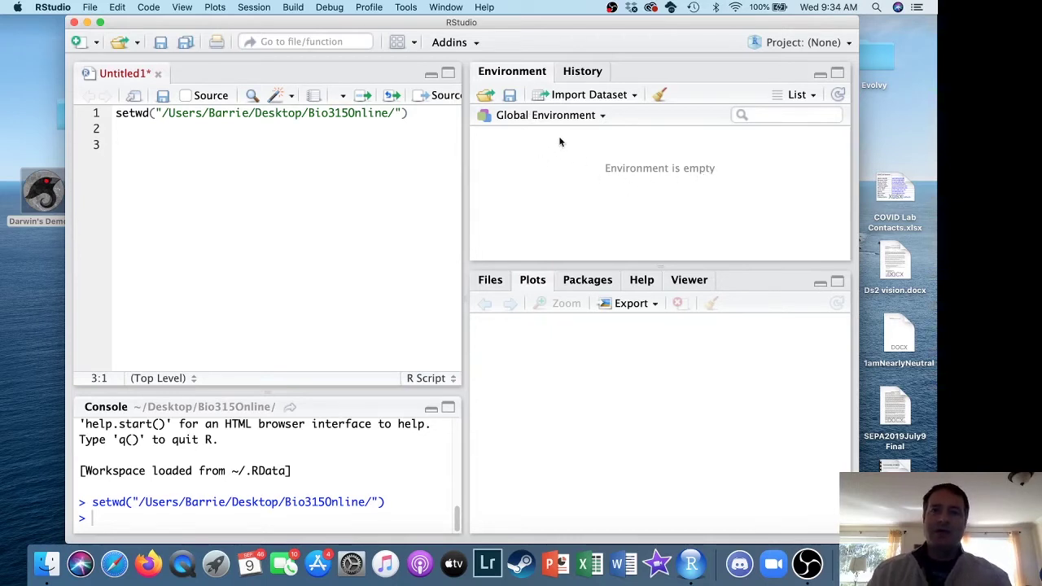
Import data_9_3_1337.csv from the Bio315Online folder as a comma-delimited dataset, keeping the default import options.
left_click(608, 99)
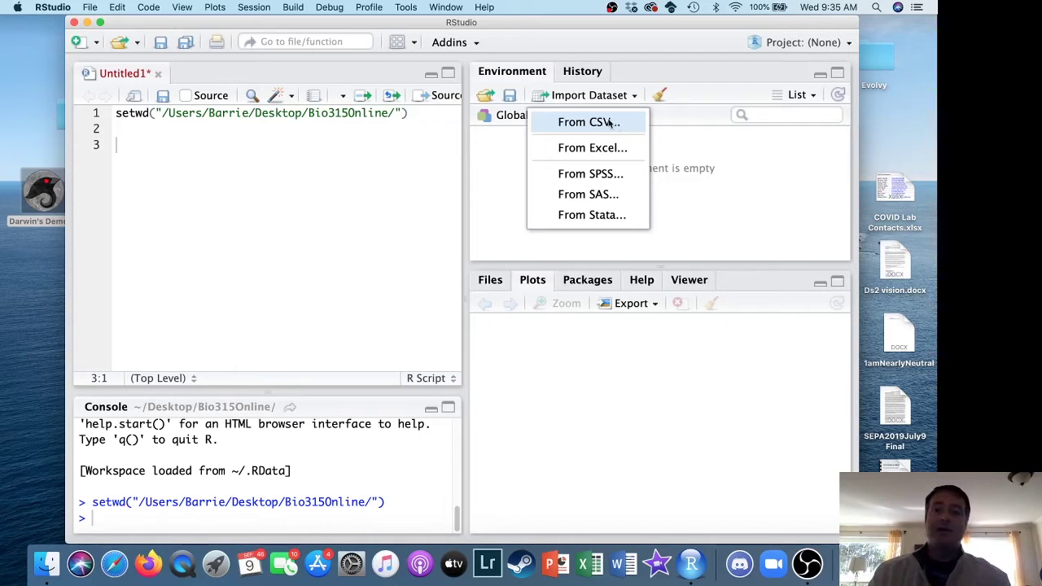
left_click(590, 123)
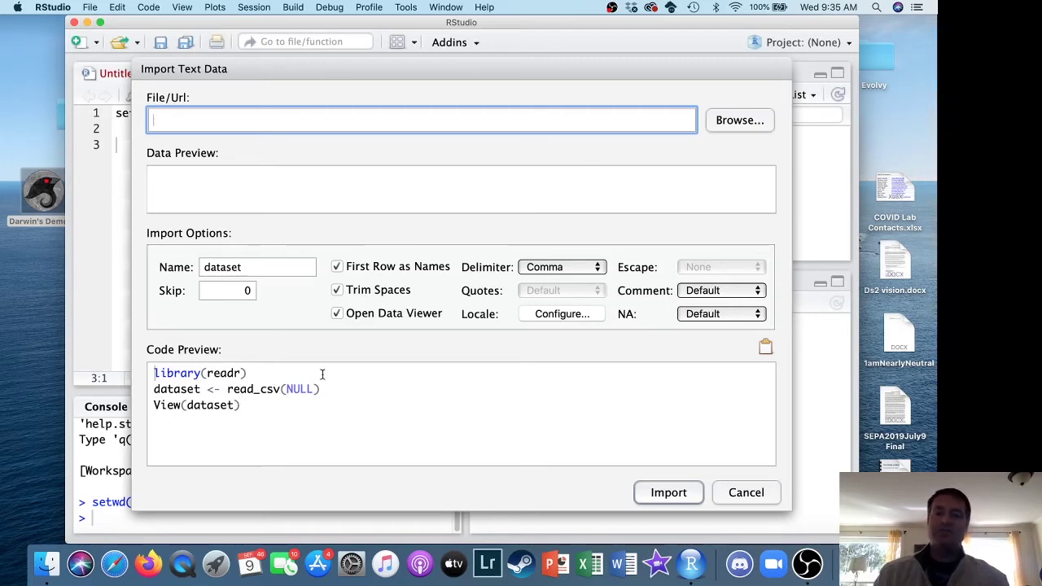
left_click(739, 121)
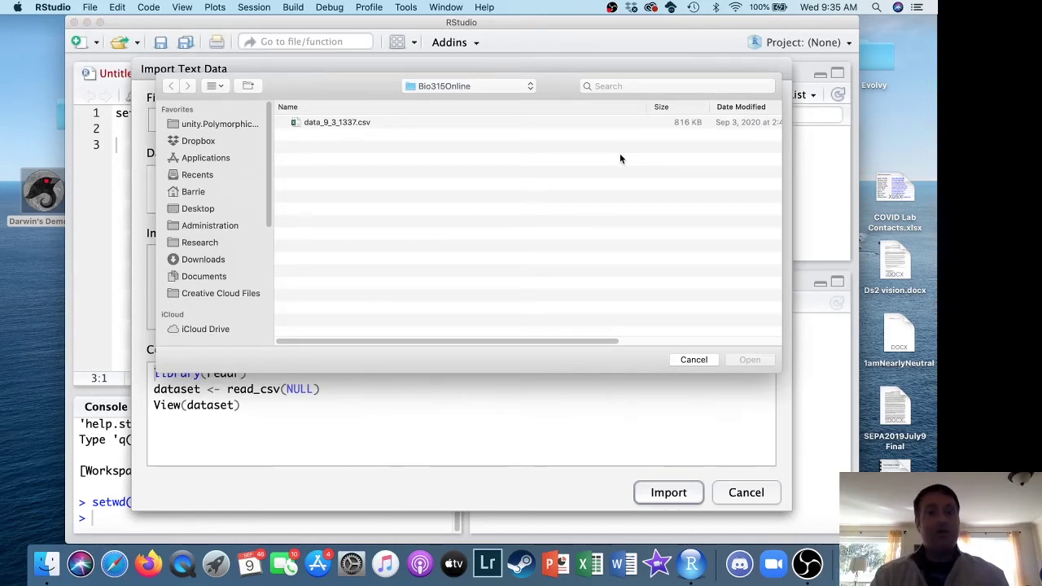
left_click(343, 123)
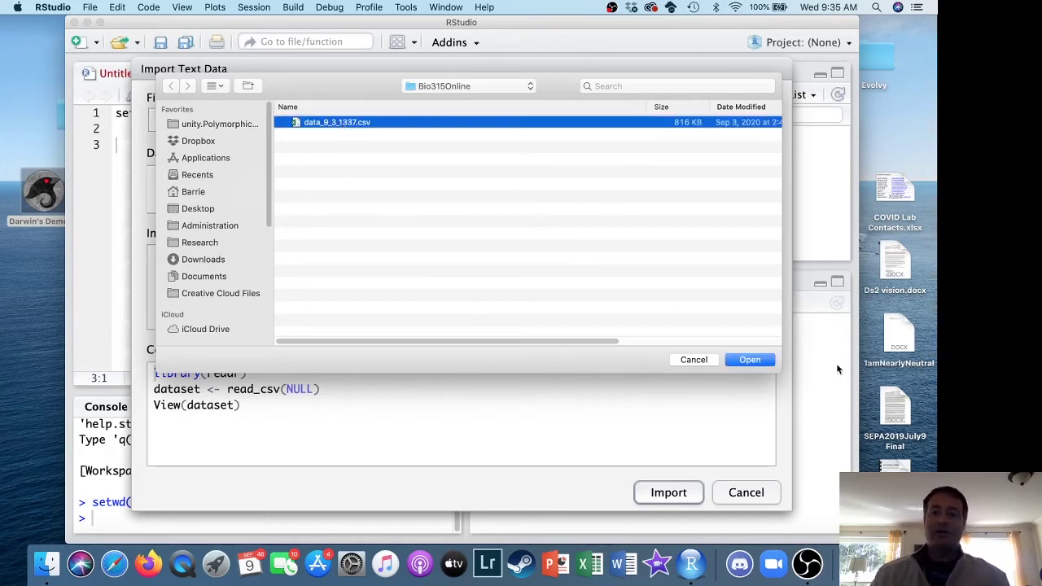
left_click(750, 360)
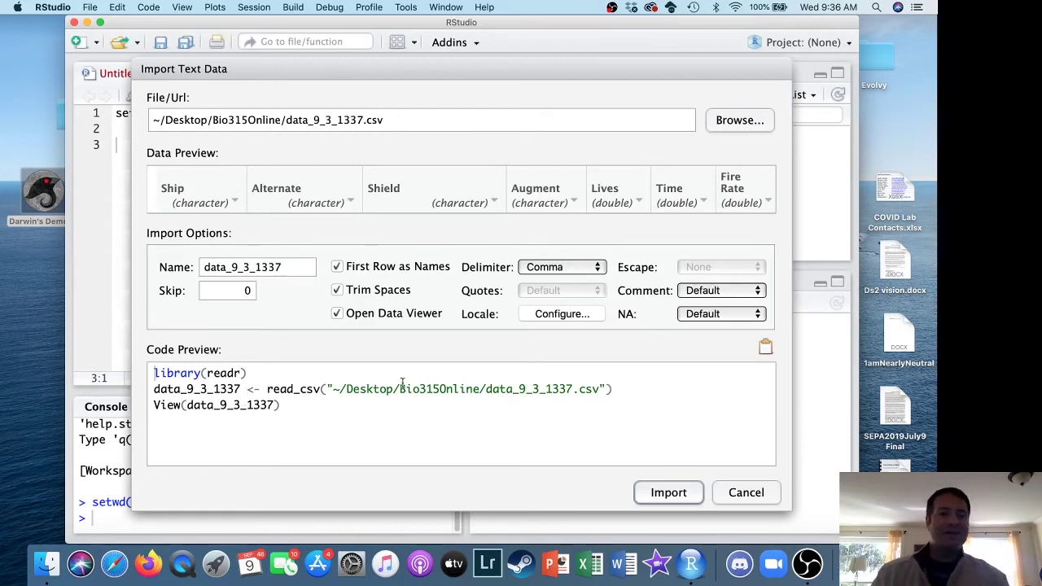
left_click(668, 493)
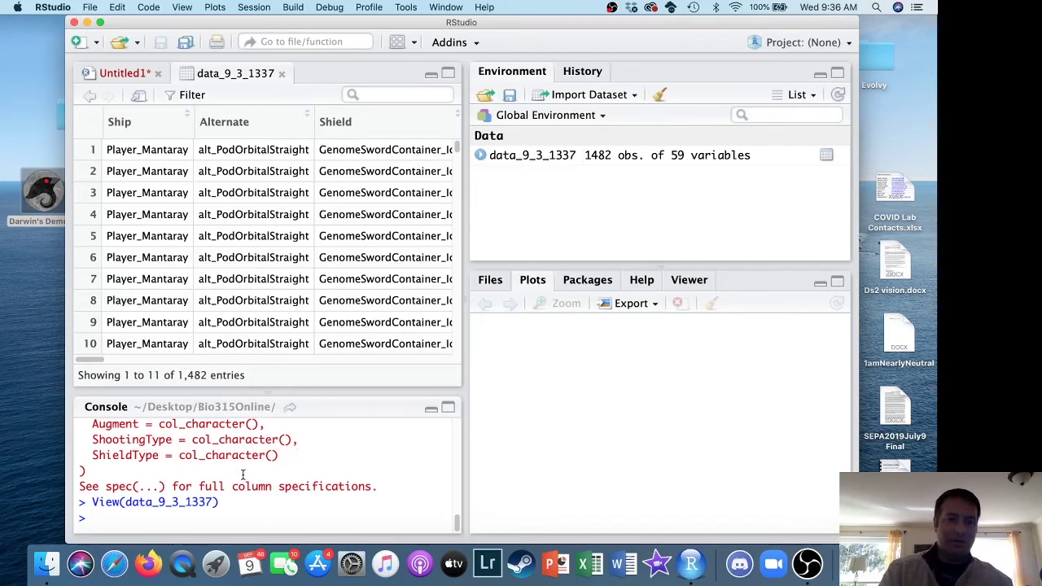
Review the console output of the import, from the setwd and read_csv commands through the column specification to the View command.
scroll(268, 465, "up", 10)
scroll(243, 475, "up", 1)
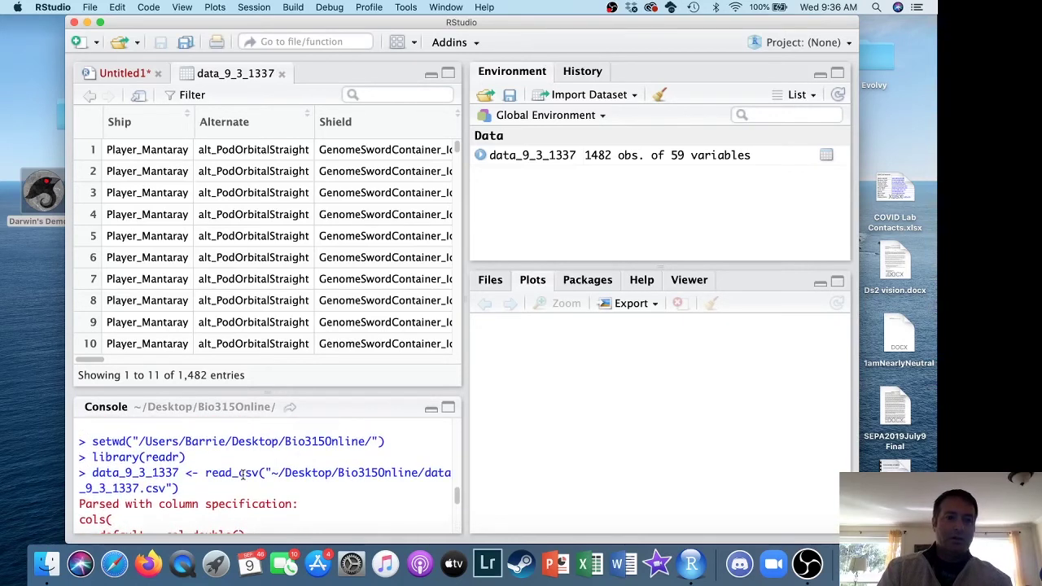
scroll(230, 506, "up", 1)
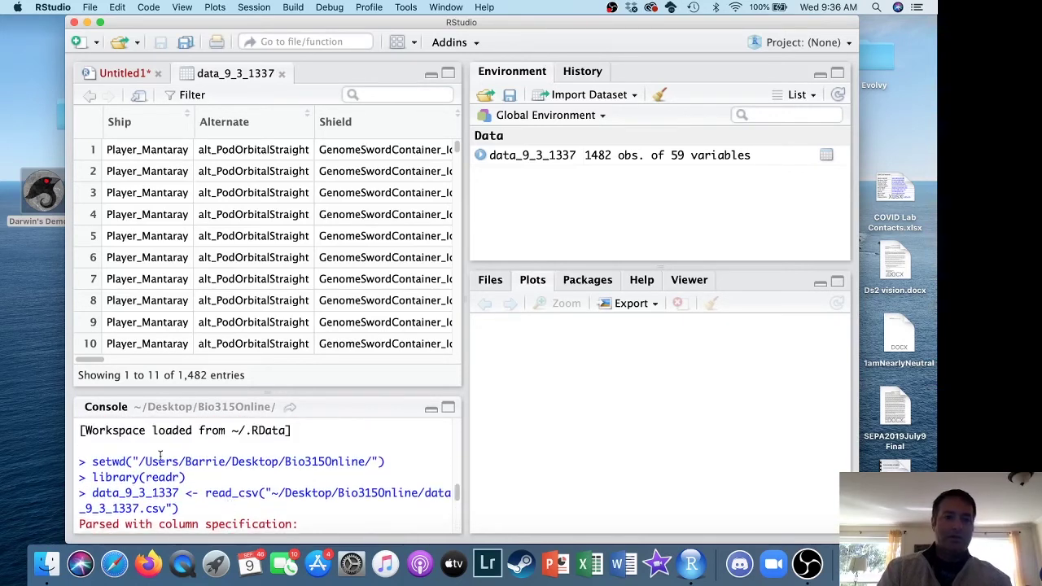
scroll(160, 456, "down", 1)
scroll(160, 455, "down", 2)
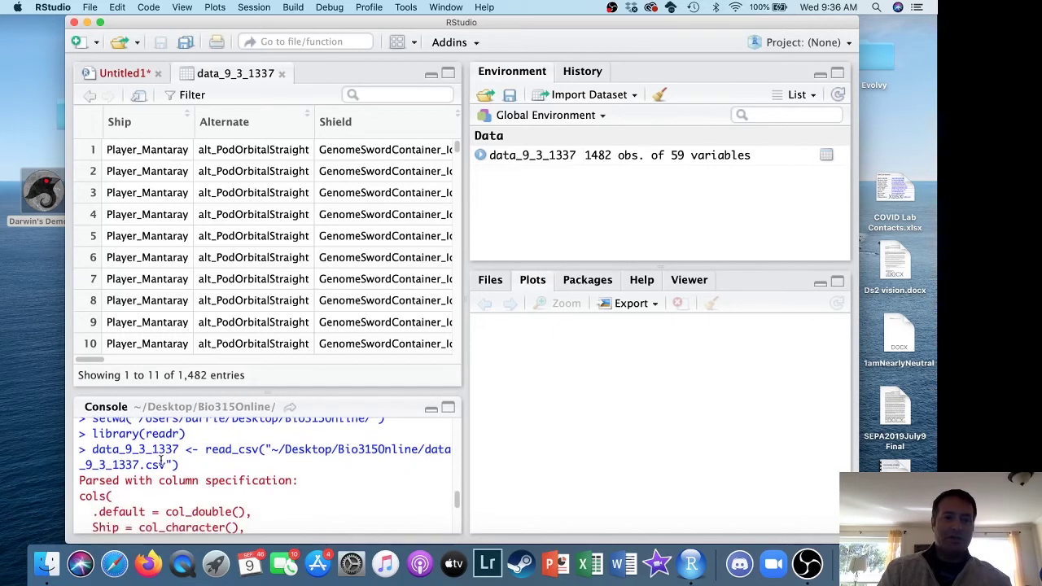
scroll(161, 460, "up", 2)
scroll(161, 460, "down", 1)
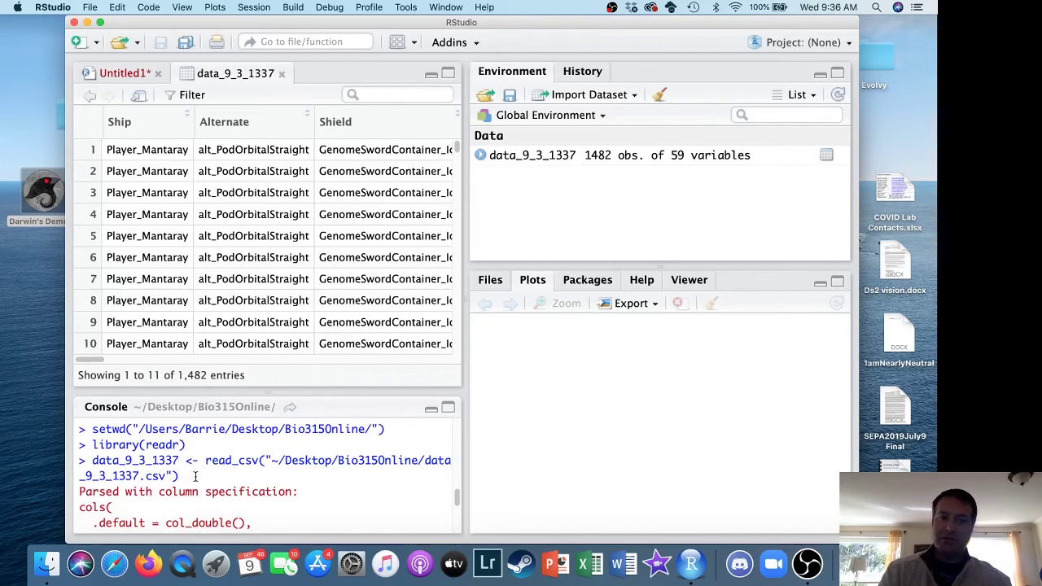
scroll(188, 460, "down", 4)
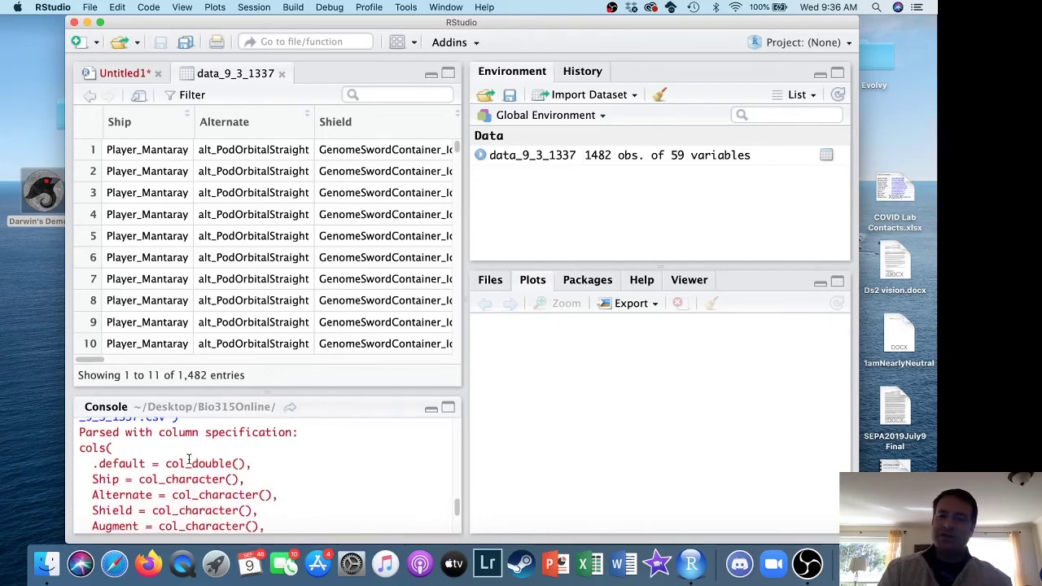
scroll(188, 460, "down", 1)
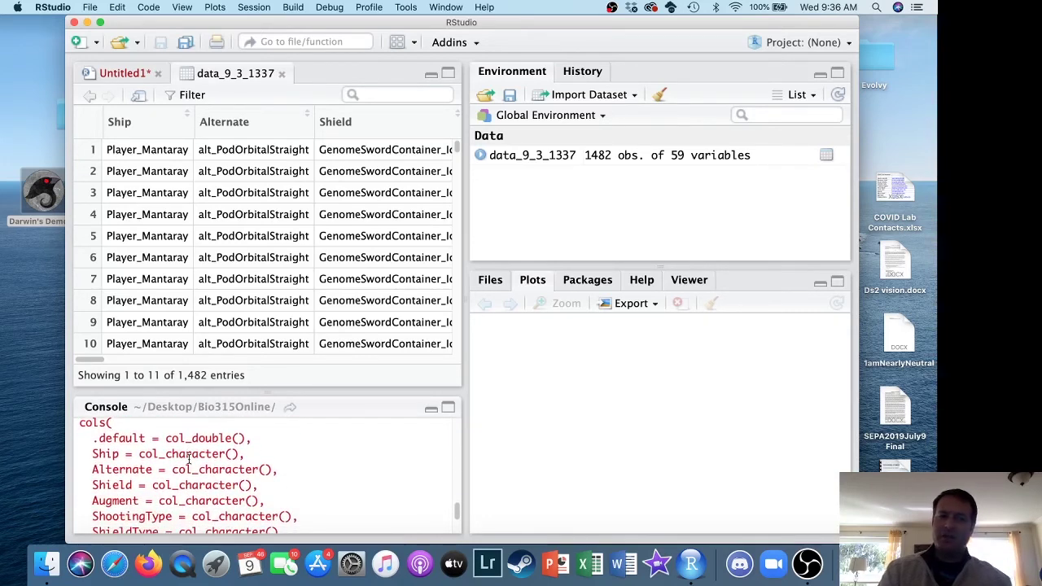
scroll(191, 462, "down", 1)
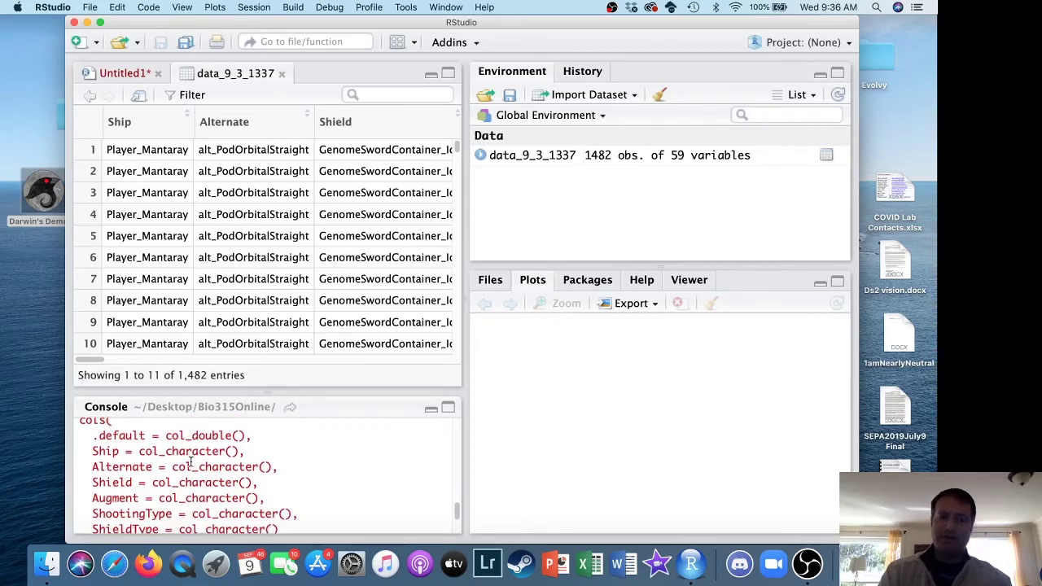
scroll(191, 463, "down", 5)
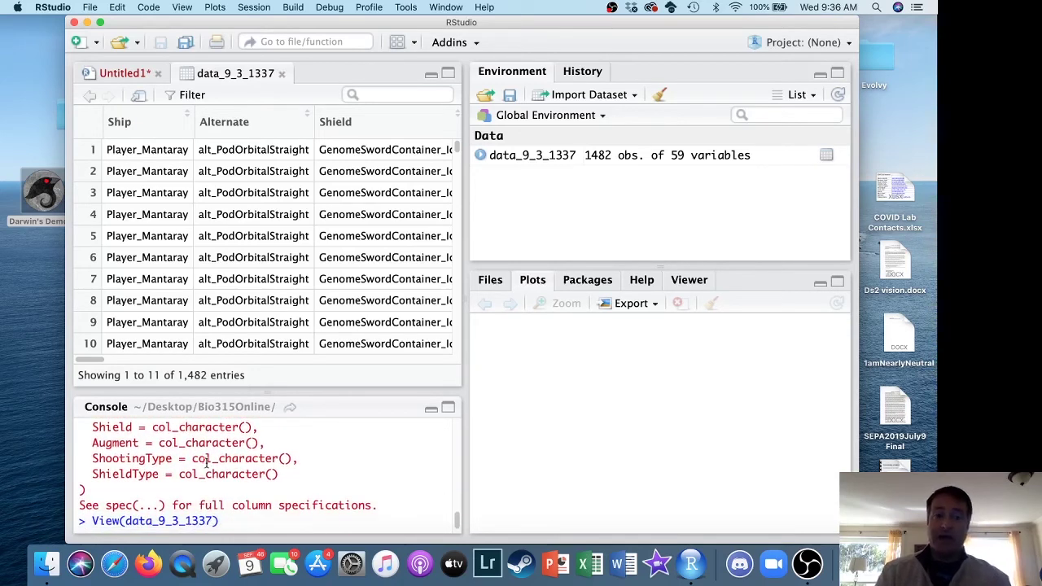
scroll(206, 462, "up", 1)
scroll(206, 462, "down", 2)
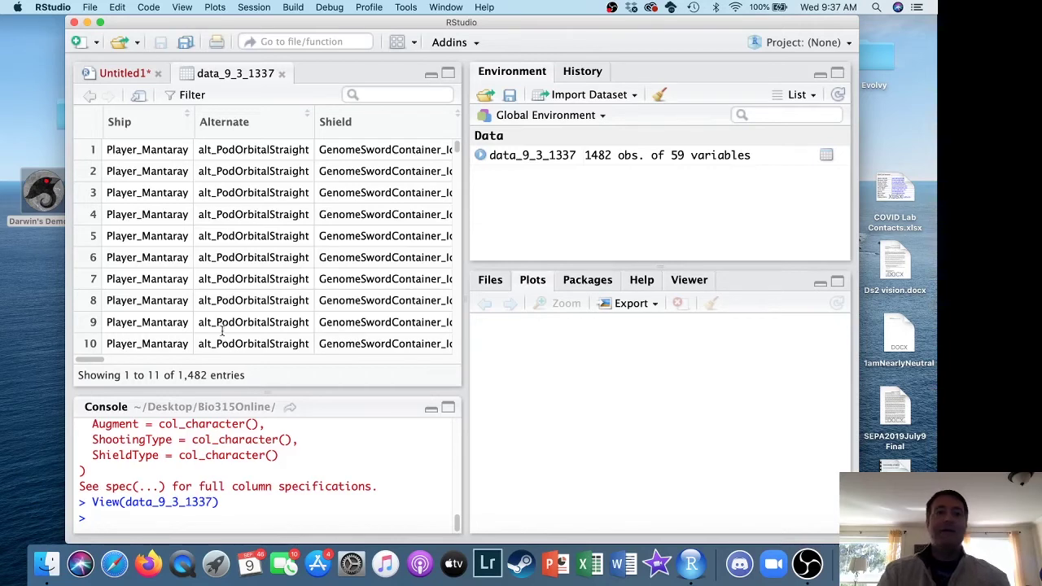
Switch back and forth between the untitled script and the data_9_3_1337 table, ending on the table.
left_click(124, 74)
left_click(221, 75)
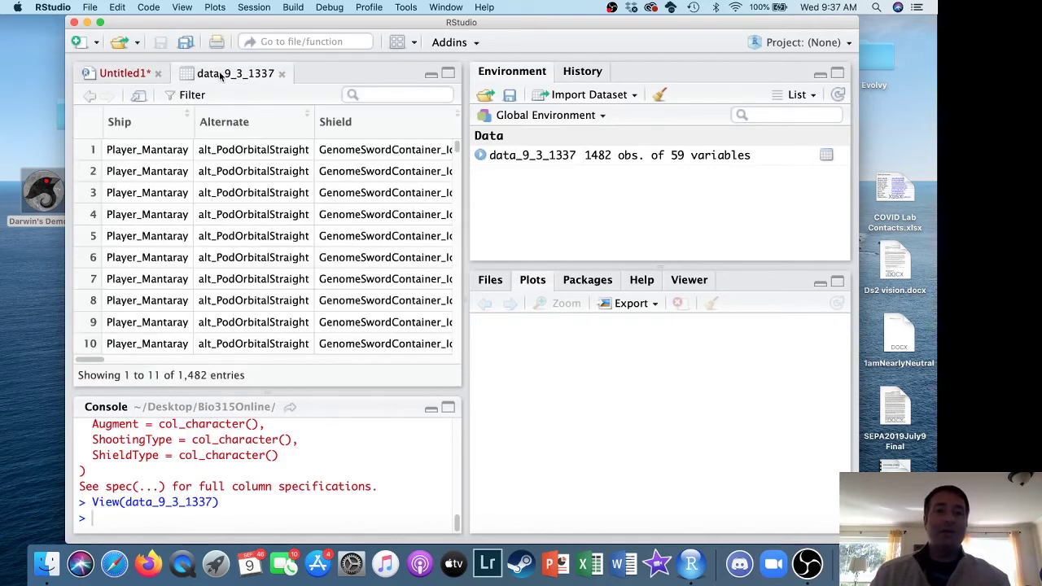
left_click(114, 75)
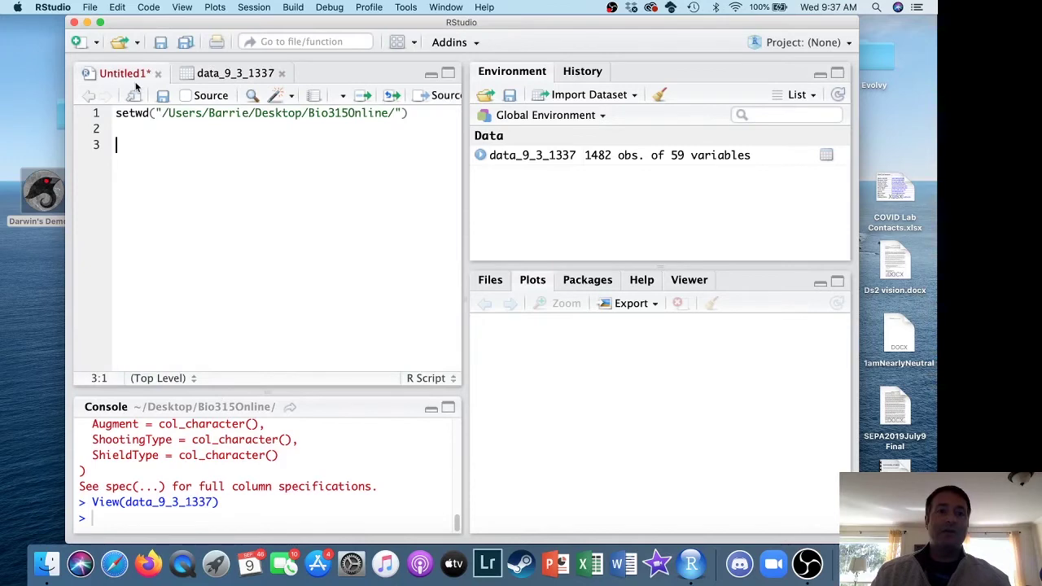
left_click(233, 75)
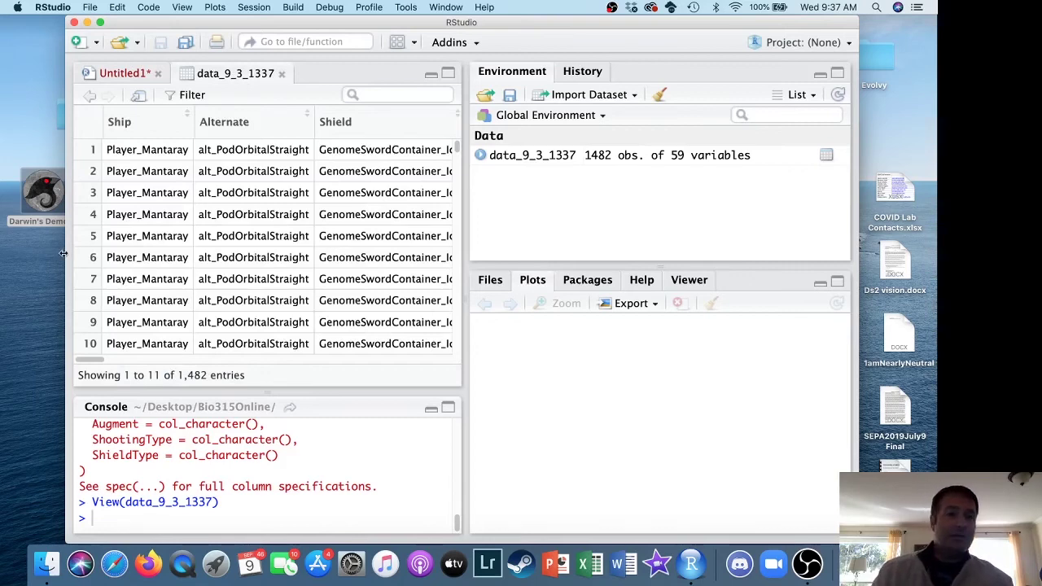
Widen the RStudio window on both sides, and expand and collapse the variable list of data_9_3_1337 in the environment.
left_click_drag(63, 253, 27, 254)
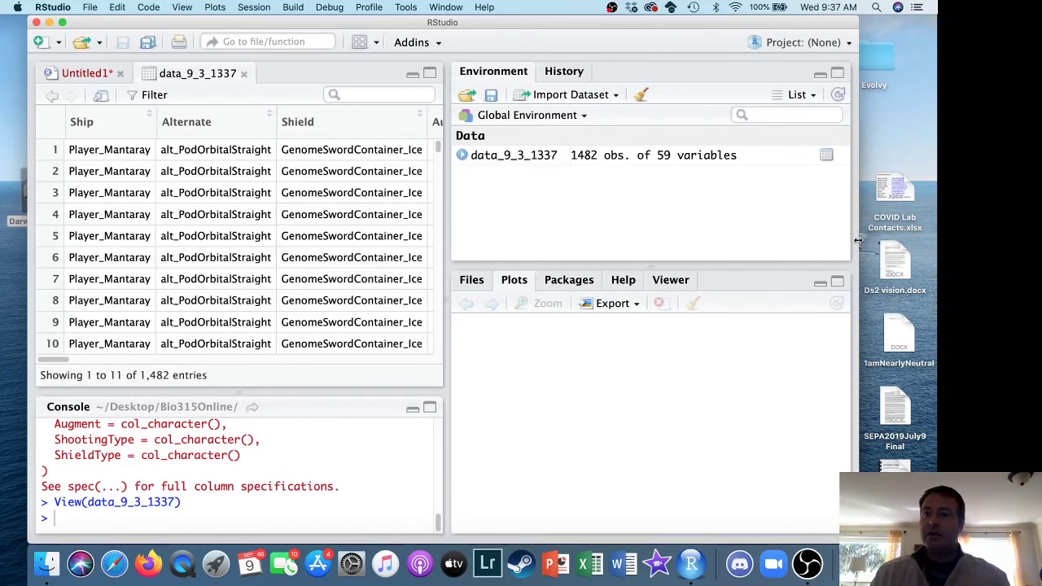
left_click_drag(852, 240, 933, 241)
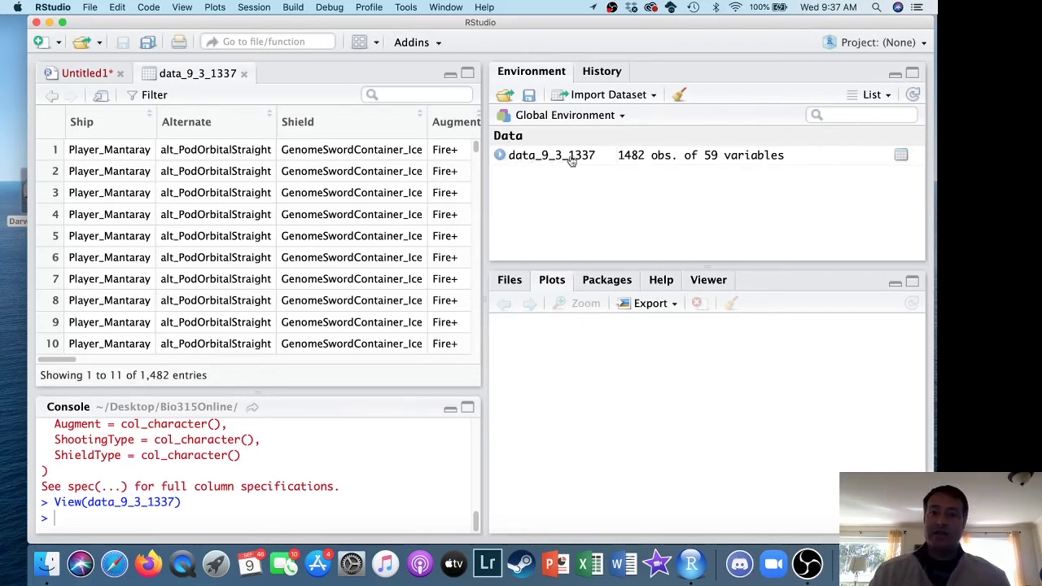
left_click(500, 155)
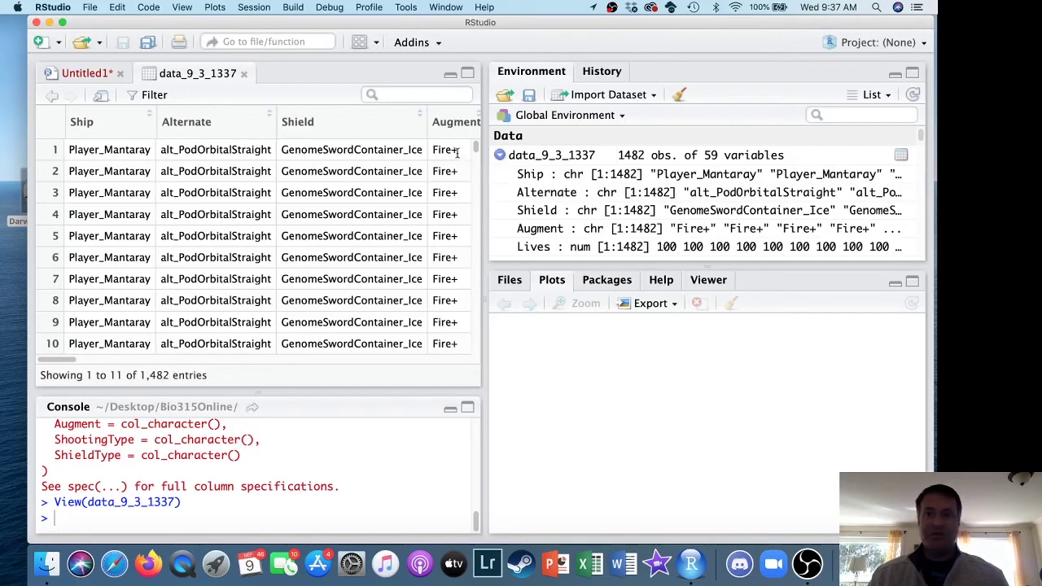
left_click(500, 156)
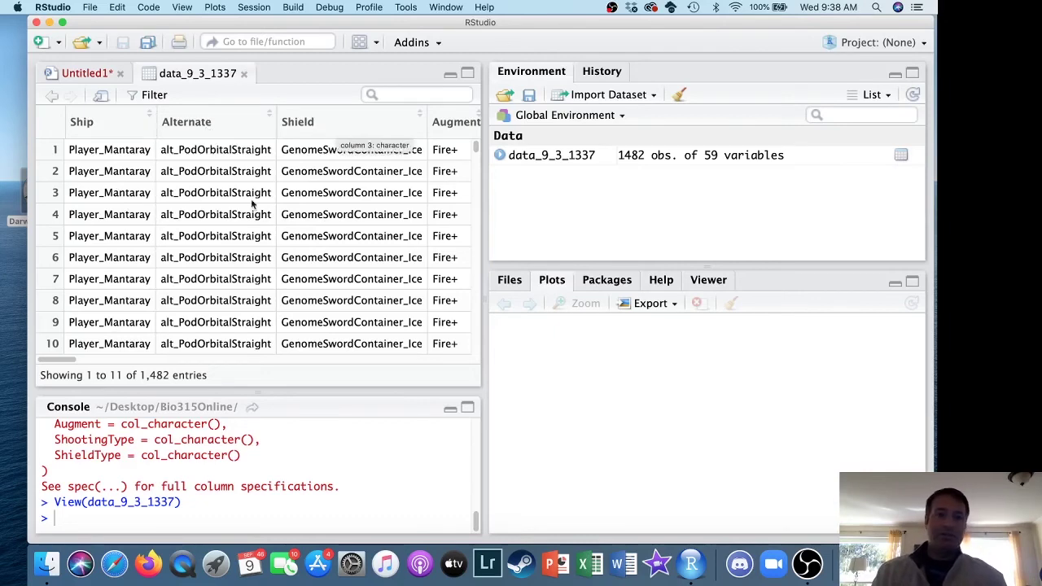
Examine the columns of the data_9_3_1337 table from Ship and Shield through Fitness, Lifetime and ShootingMagnitude to the parent fitness variables.
left_click_drag(53, 359, 88, 359)
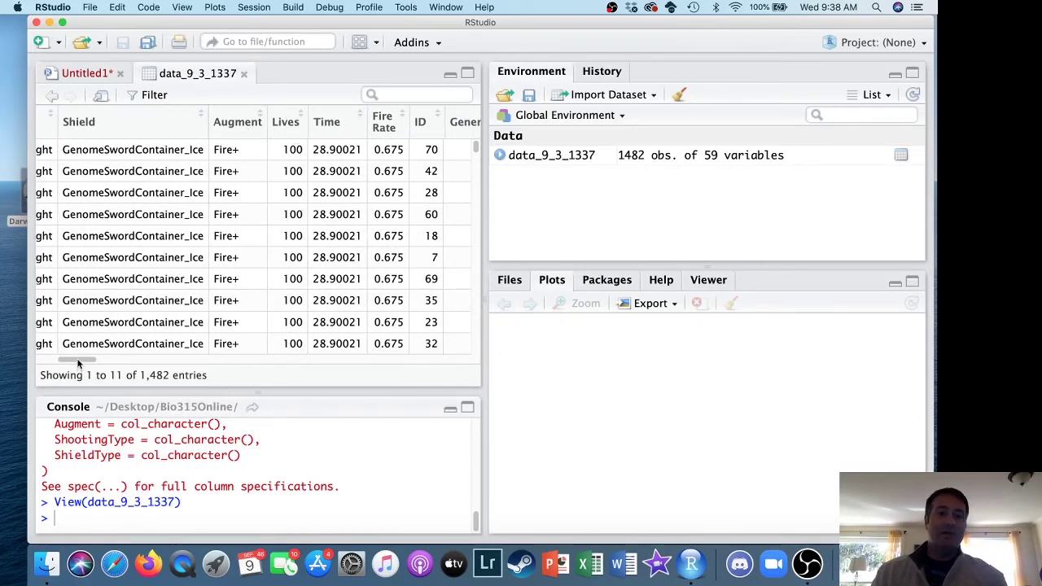
left_click_drag(78, 362, 88, 362)
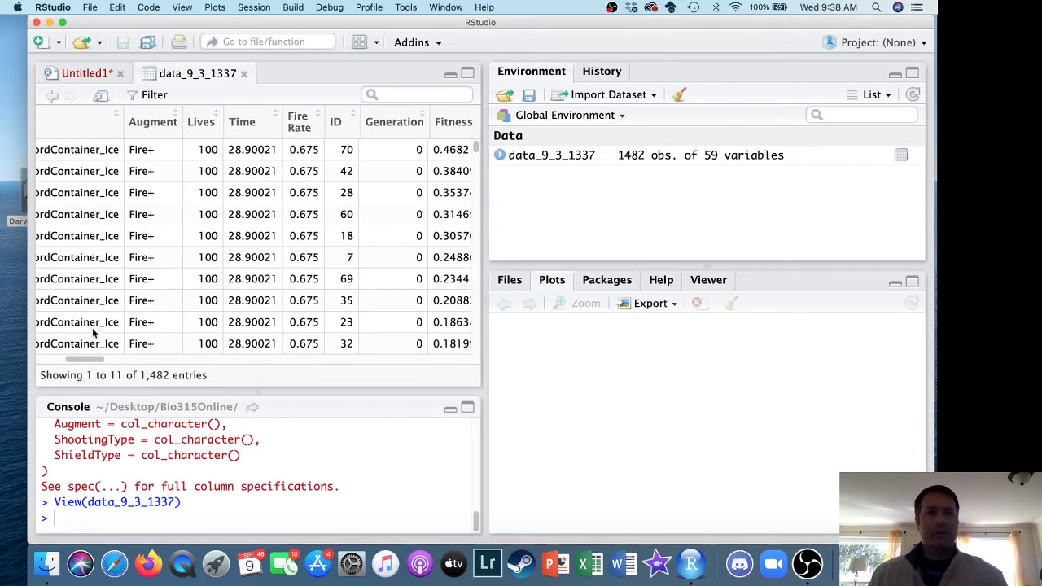
scroll(93, 333, "right", 3)
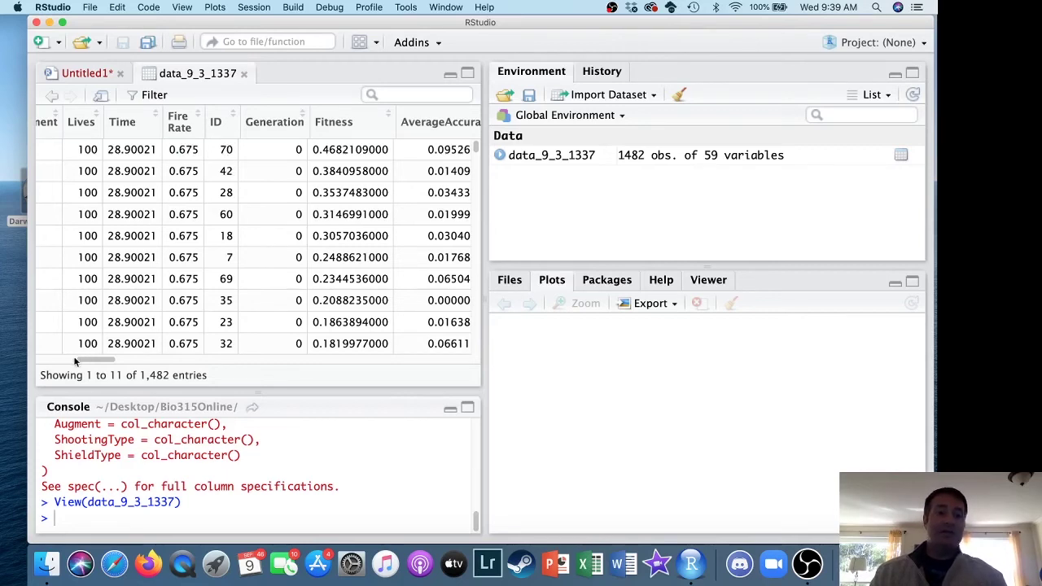
left_click_drag(80, 359, 106, 360)
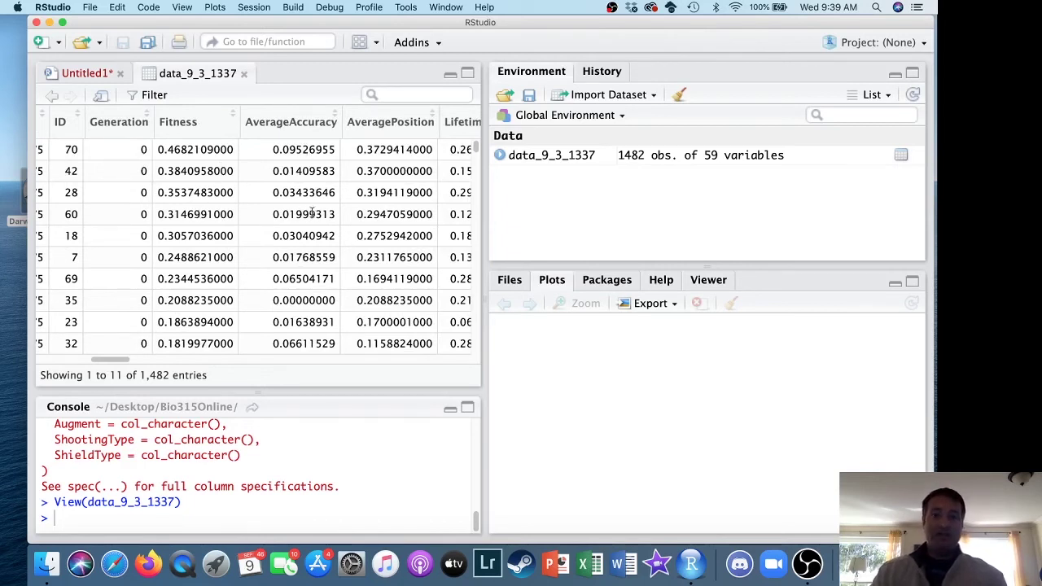
left_click_drag(112, 360, 124, 361)
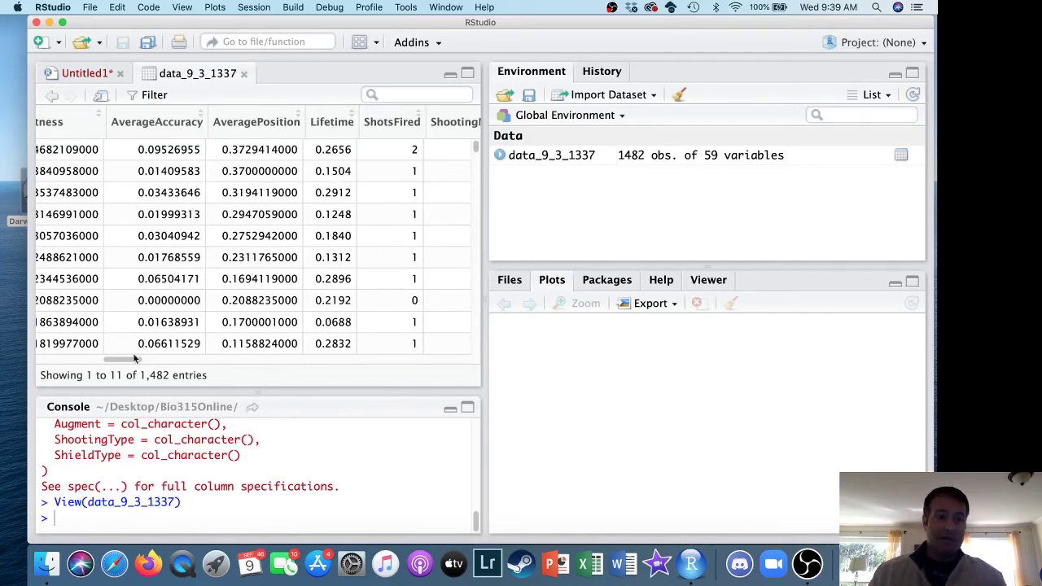
scroll(126, 363, "left", 3)
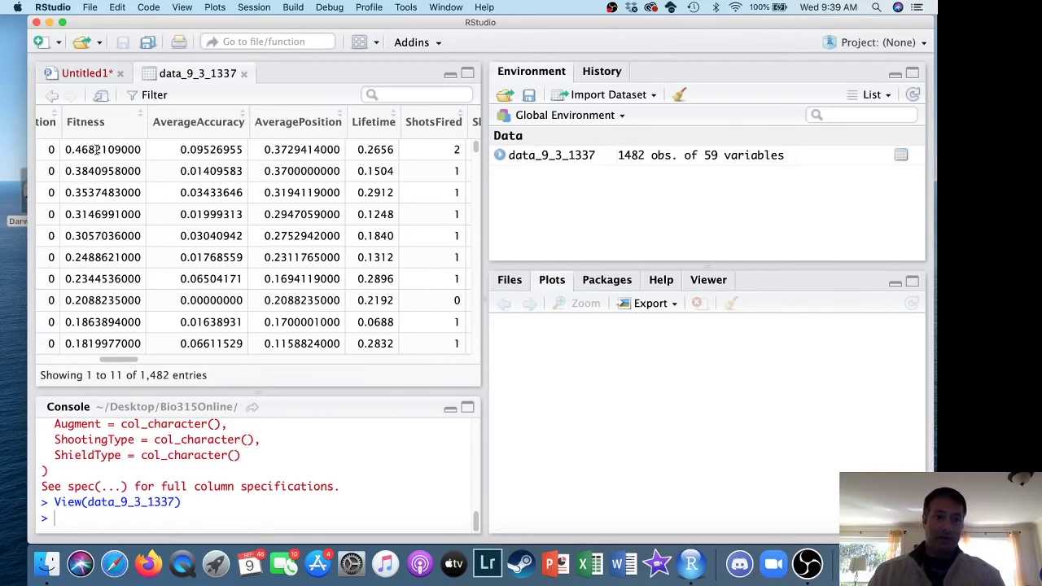
left_click_drag(123, 359, 143, 359)
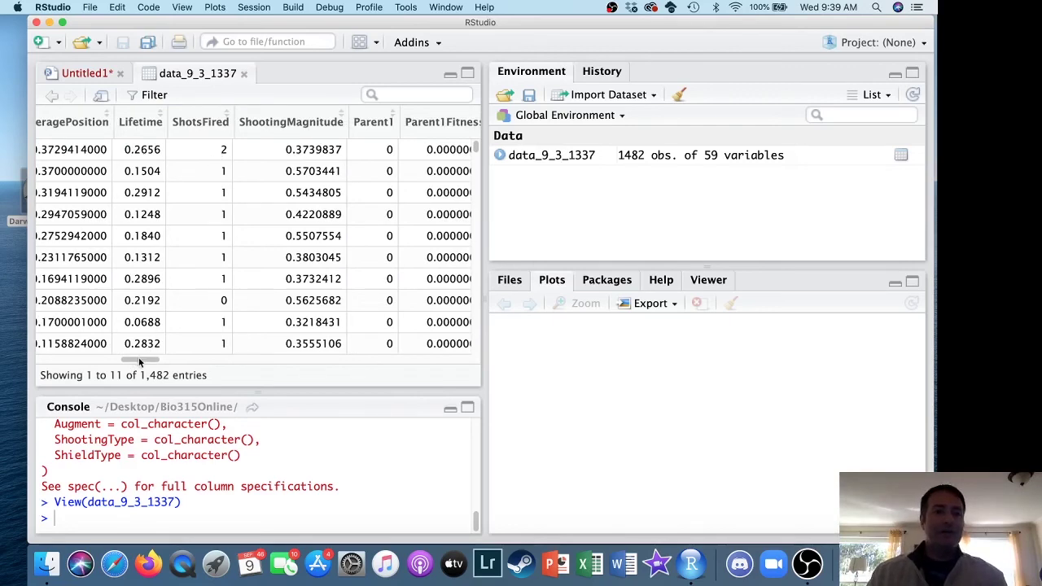
left_click_drag(139, 364, 154, 363)
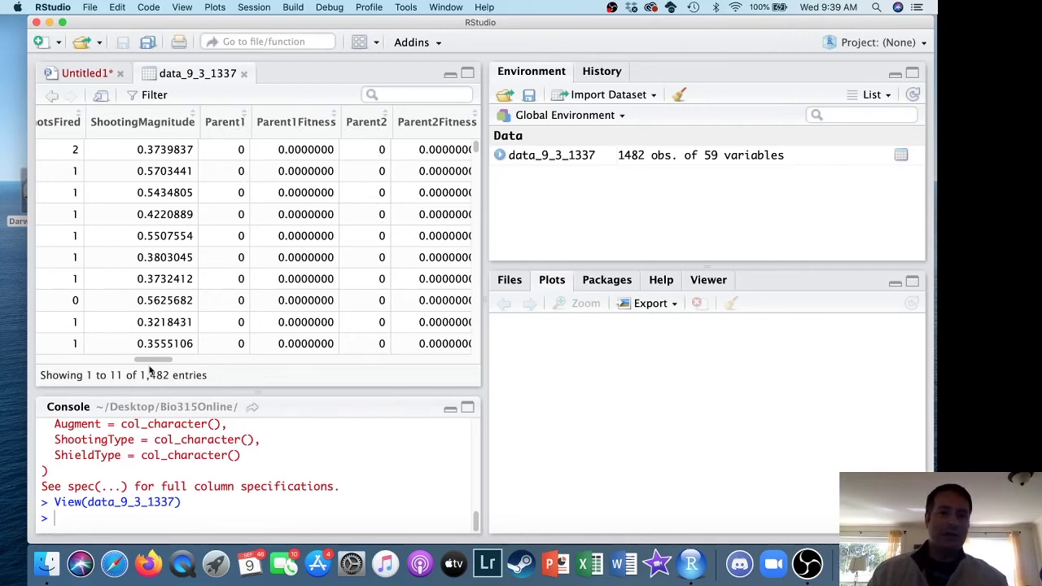
Examine the remaining columns from ShootingType through the bullet, Left/Right and Up/Down traits to ShieldType4, and return to the Ship column.
left_click_drag(152, 362, 187, 363)
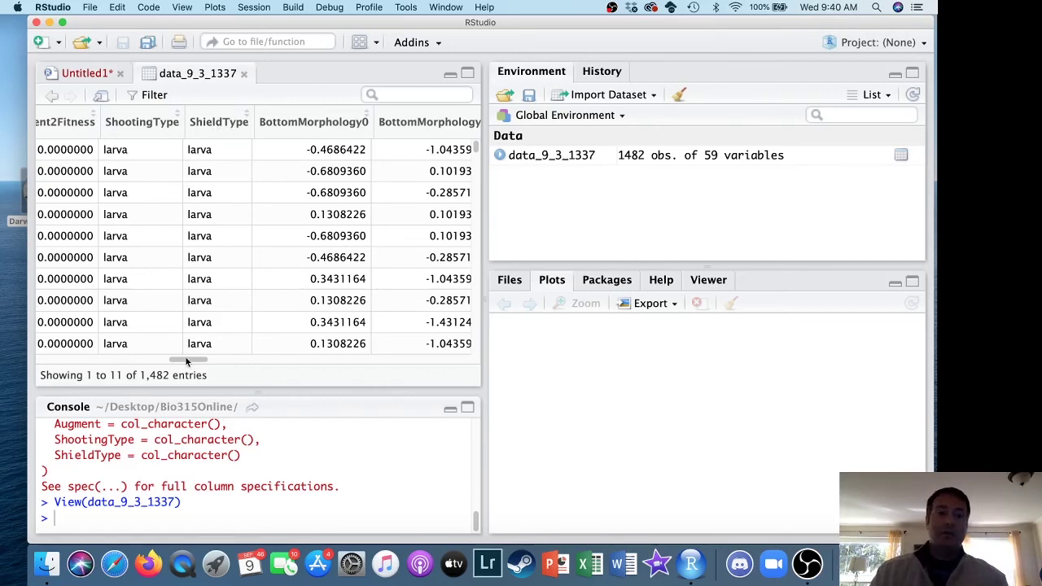
left_click_drag(186, 361, 250, 161)
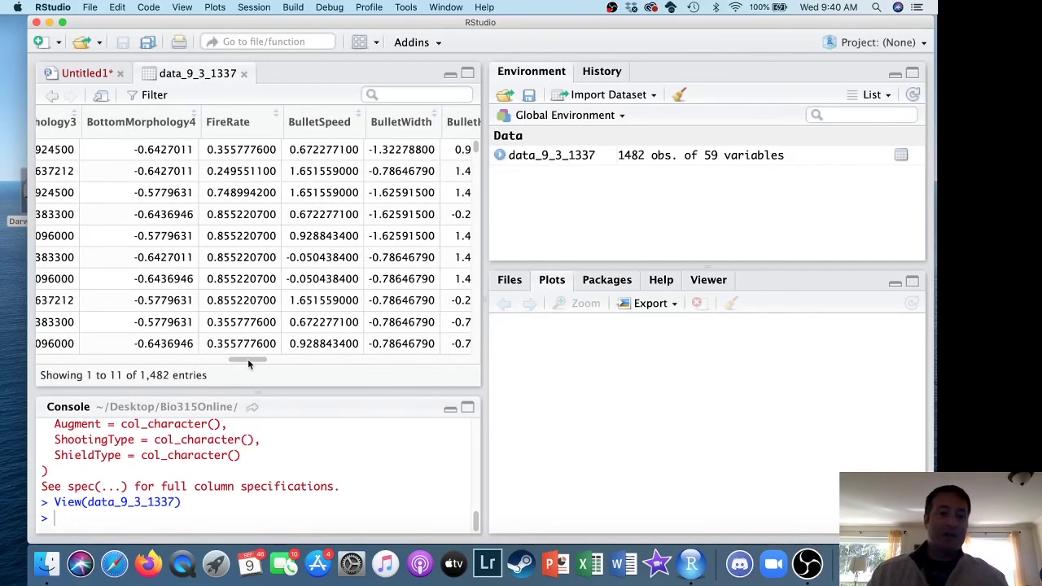
left_click_drag(249, 363, 271, 359)
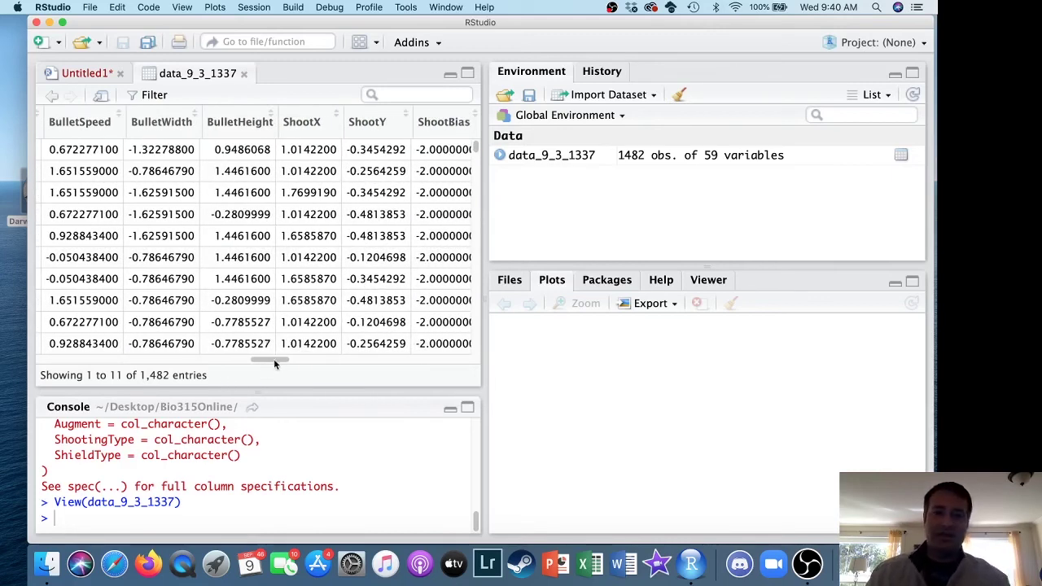
left_click_drag(272, 361, 282, 364)
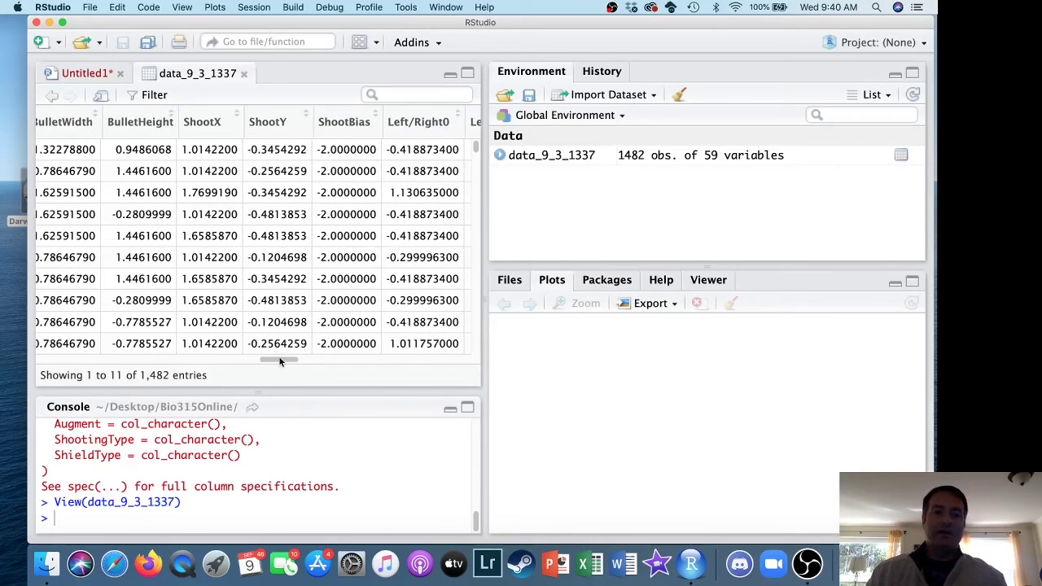
left_click_drag(280, 362, 288, 360)
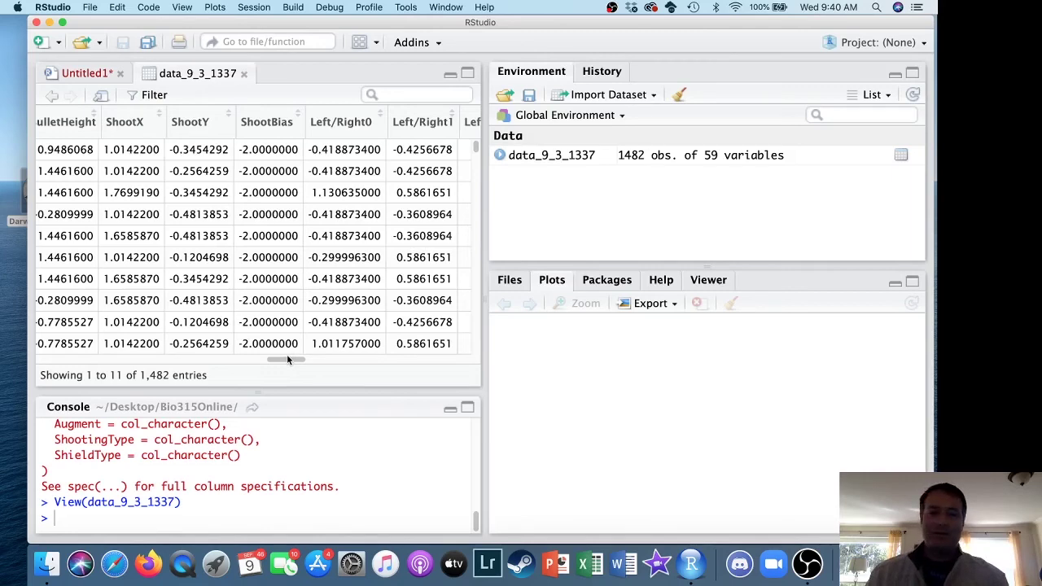
left_click_drag(287, 356, 385, 363)
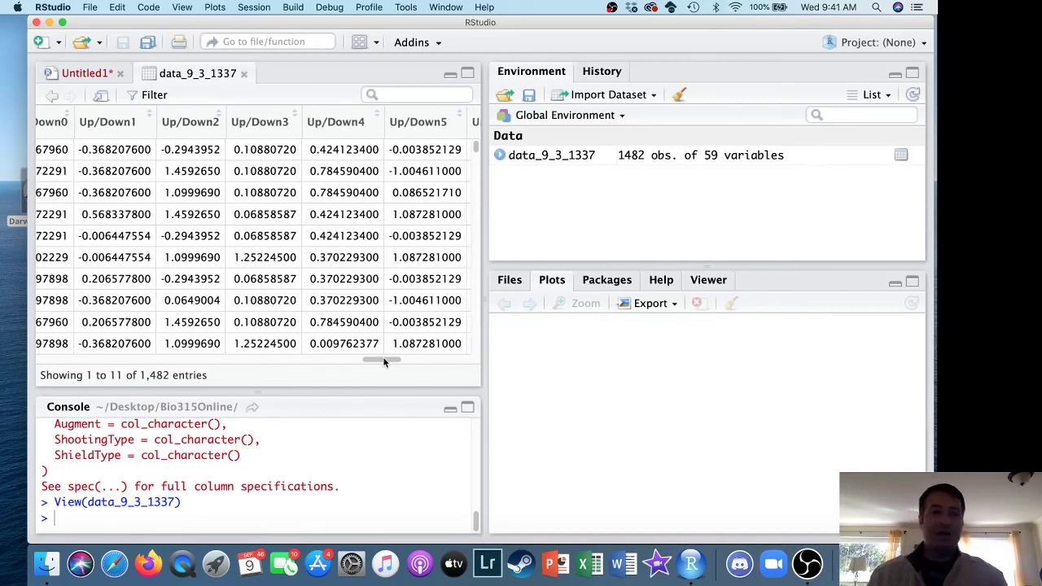
left_click_drag(385, 363, 431, 360)
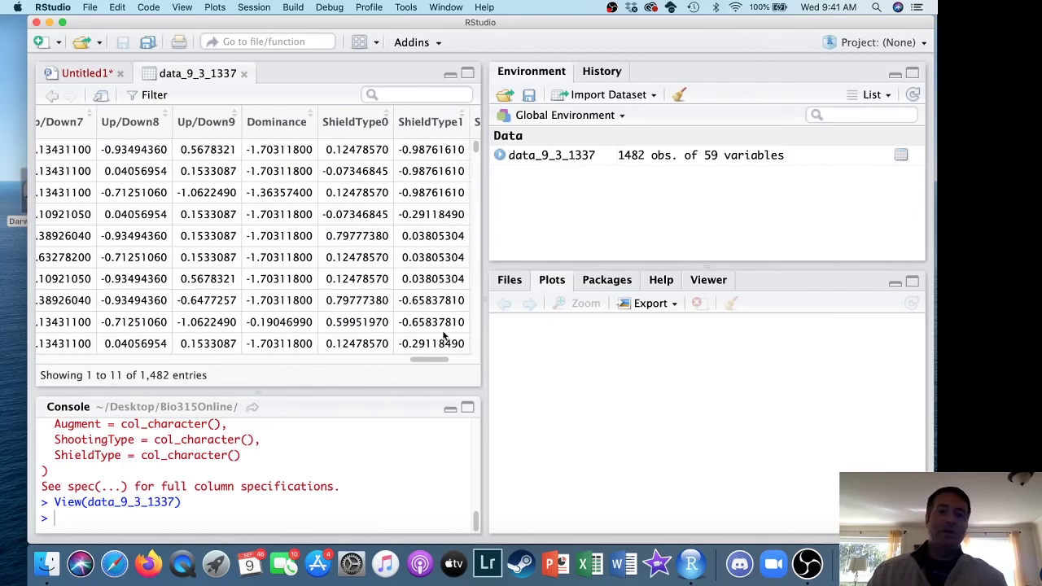
left_click_drag(431, 359, 454, 360)
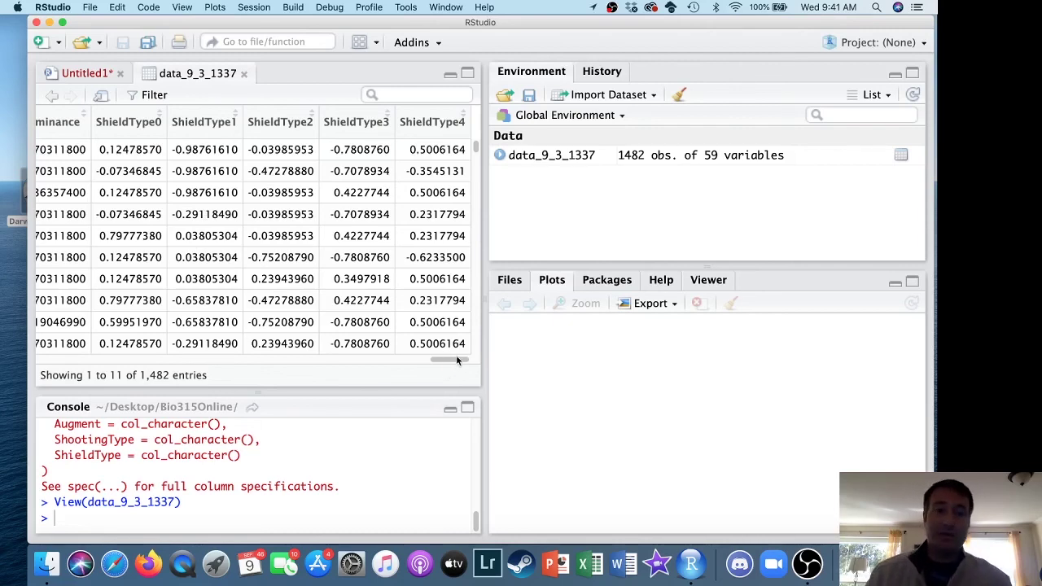
left_click_drag(458, 361, 46, 351)
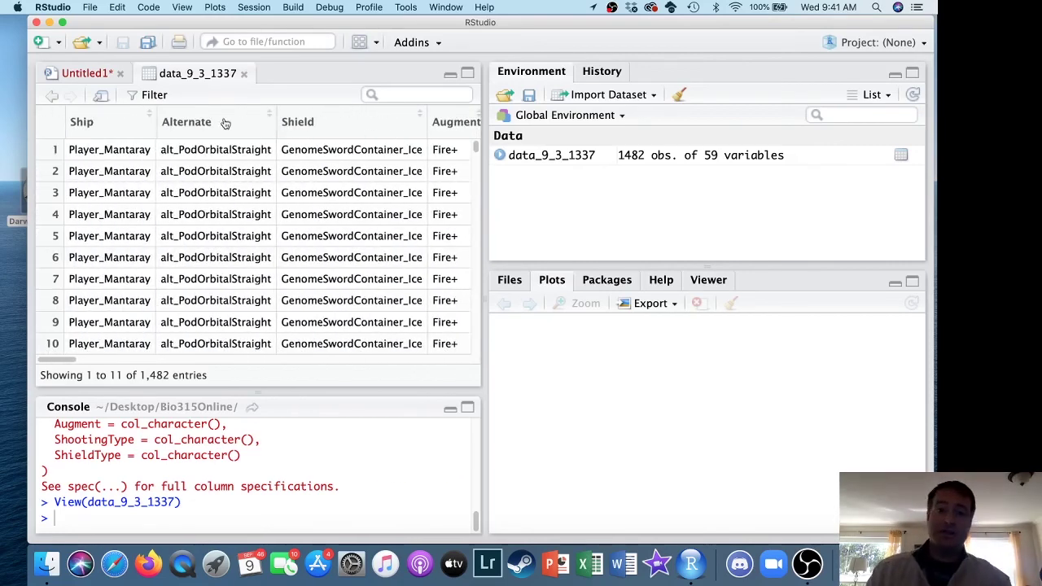
Save the untitled script containing the setwd command as Bio315DD1 in the Bio315Online folder.
left_click(88, 75)
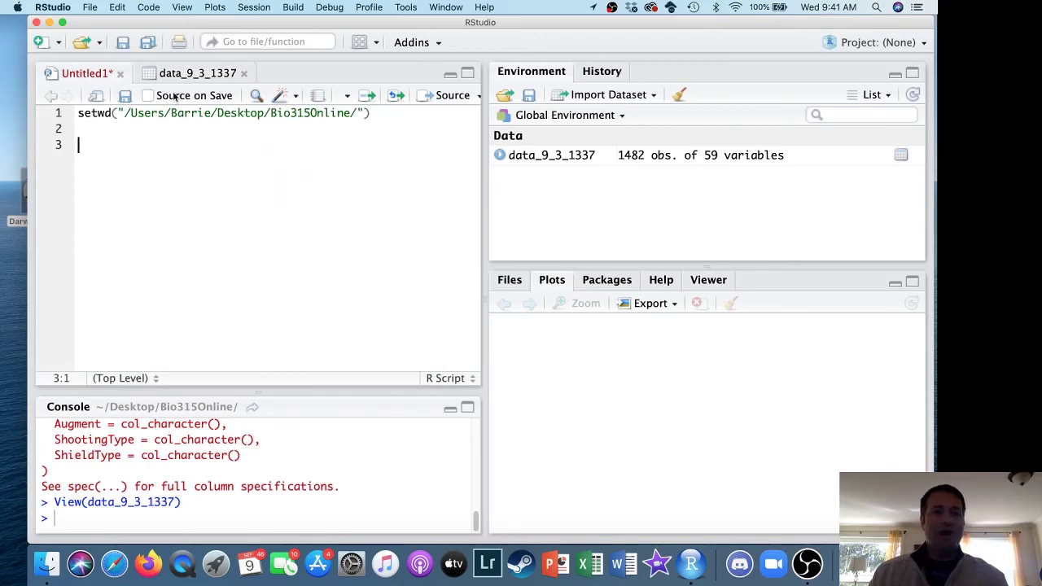
left_click(124, 96)
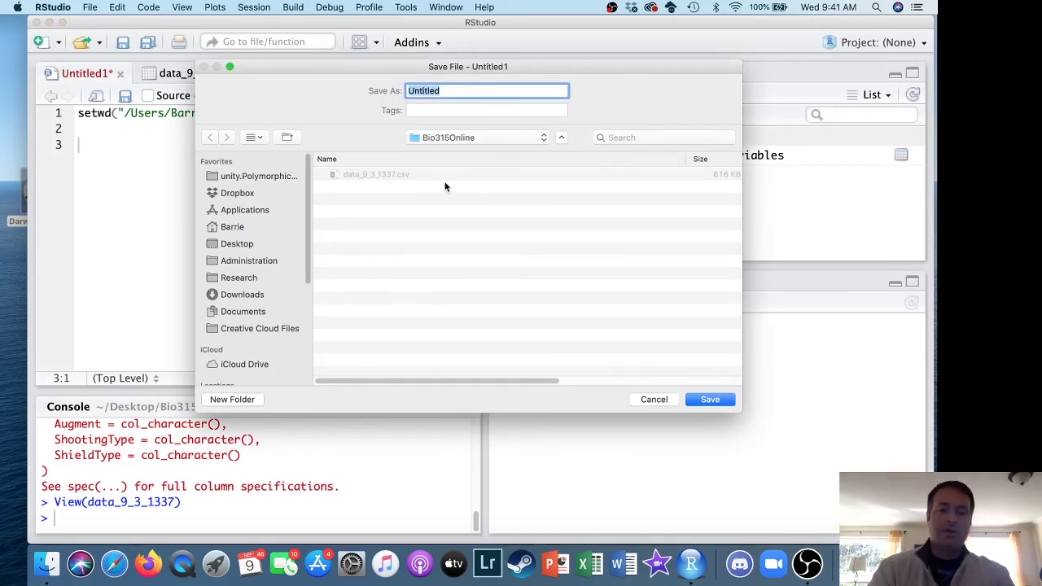
type("Bio315")
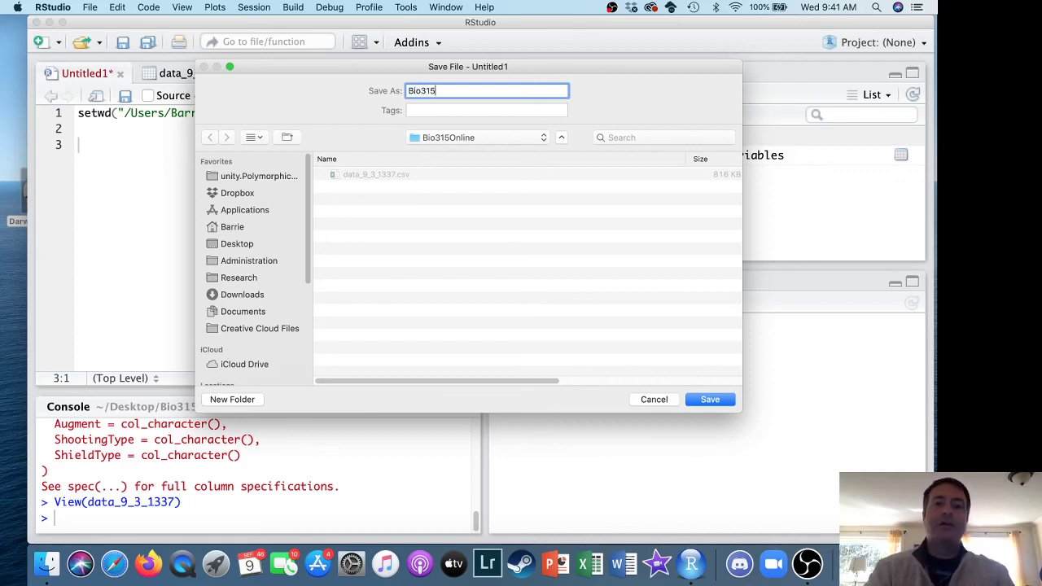
type("DD")
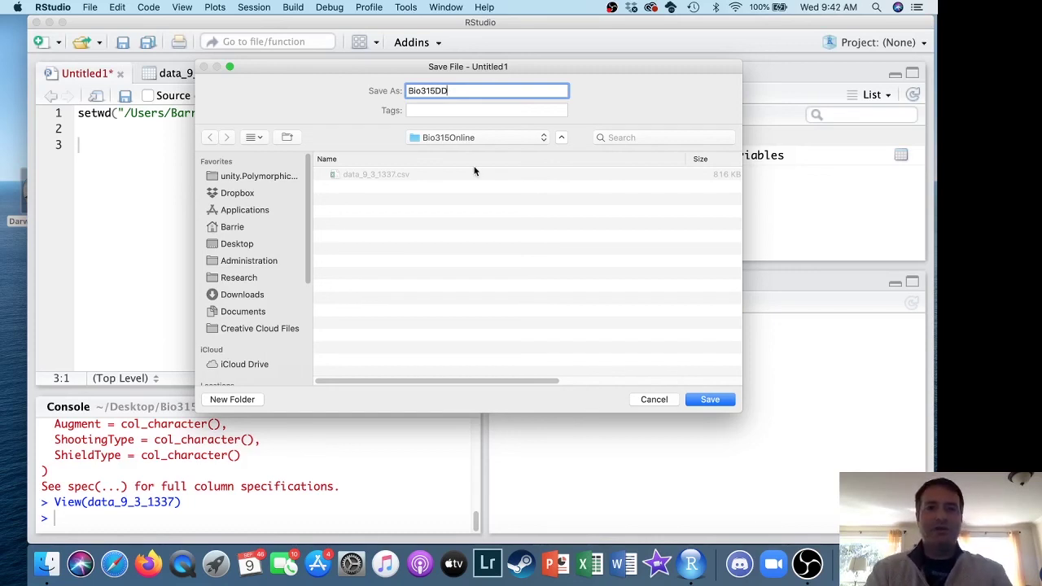
type("1")
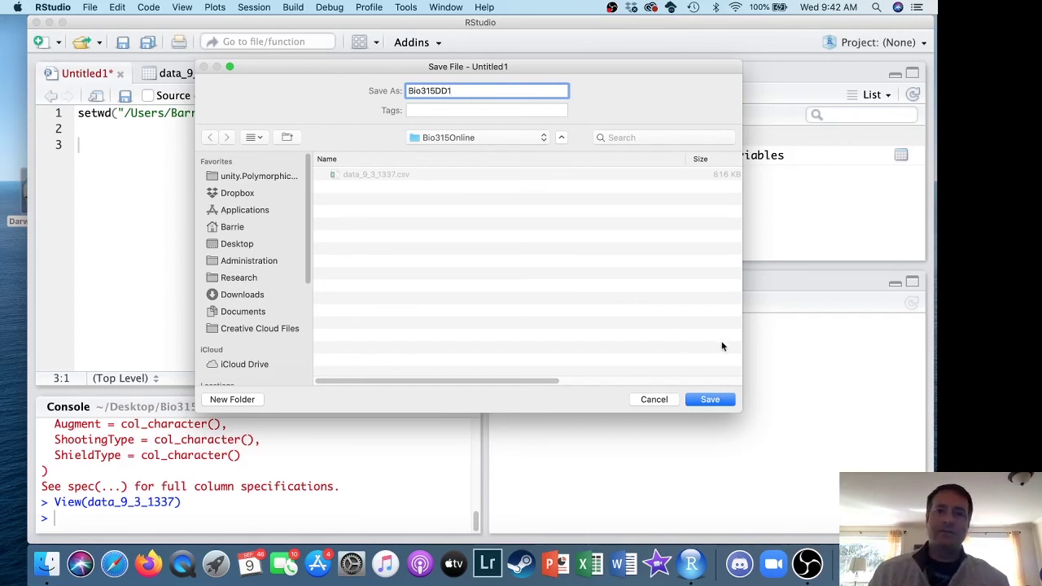
left_click(710, 400)
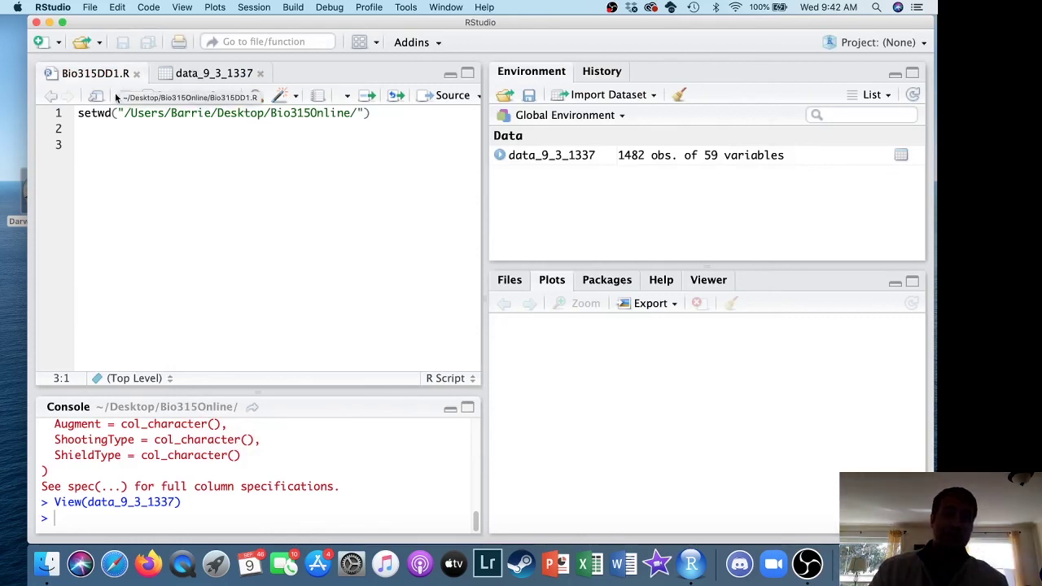
Enter the test text "fas" on line 3 of the script, delete it, and save the script again.
type("fas")
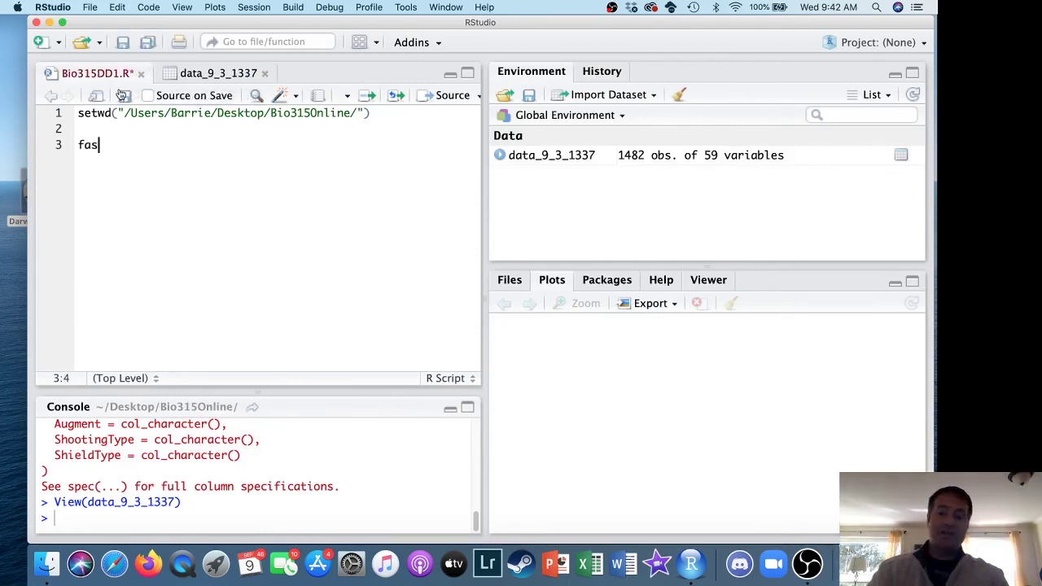
key("BackSpace")
key("BackSpace")
key("BackSpace")
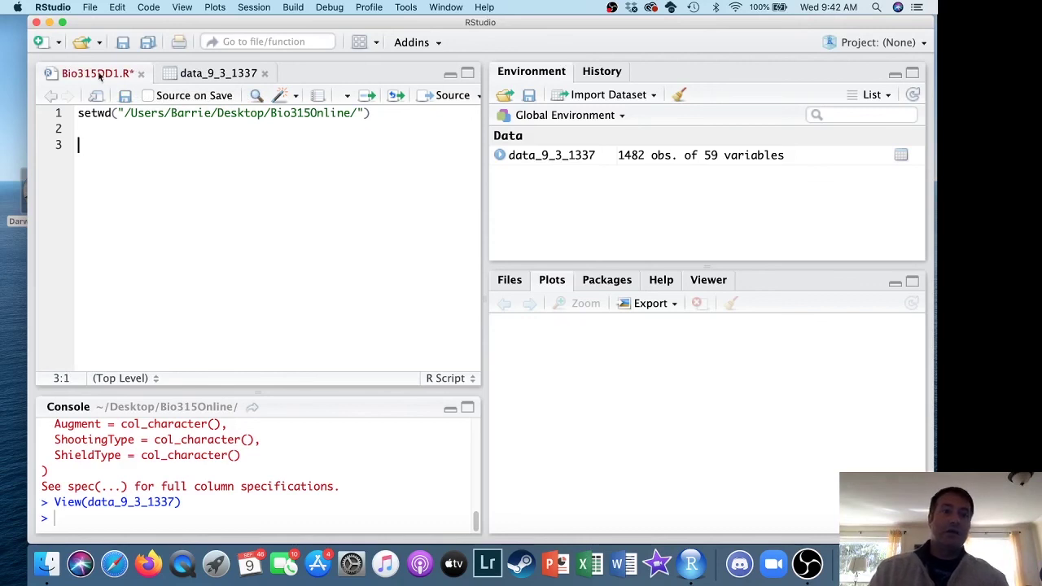
left_click(127, 97)
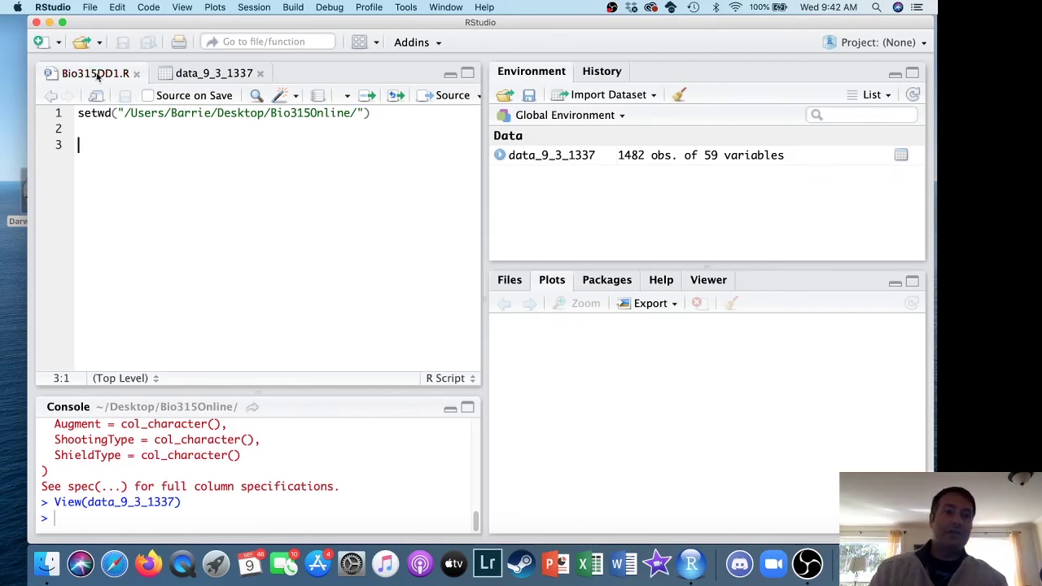